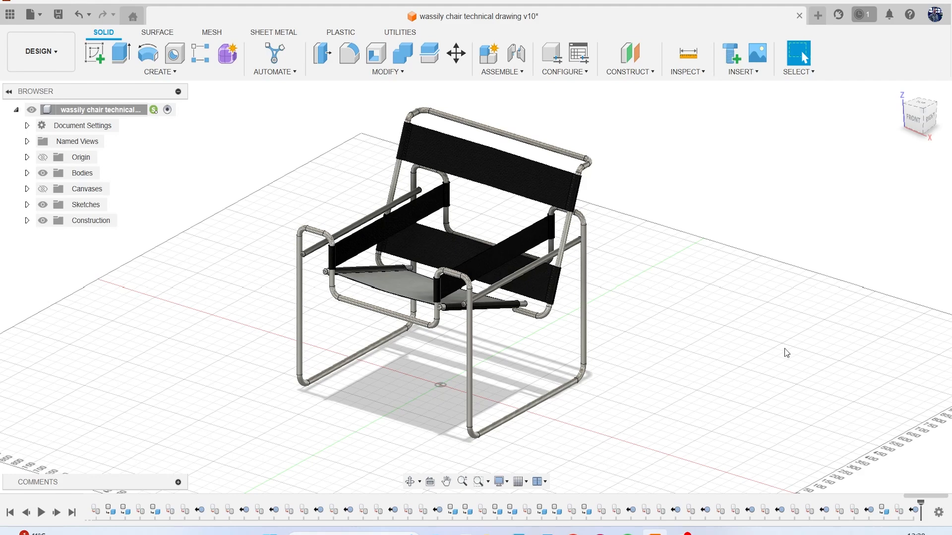
- Expand the chair design's Bodies folder to list the individual bodies
middle_click_drag(737, 322, 730, 318)
mouse_move(925, 120)
left_mouse_down()
mouse_move(878, 119)
mouse_move(906, 108)
mouse_move(903, 117)
left_mouse_up()
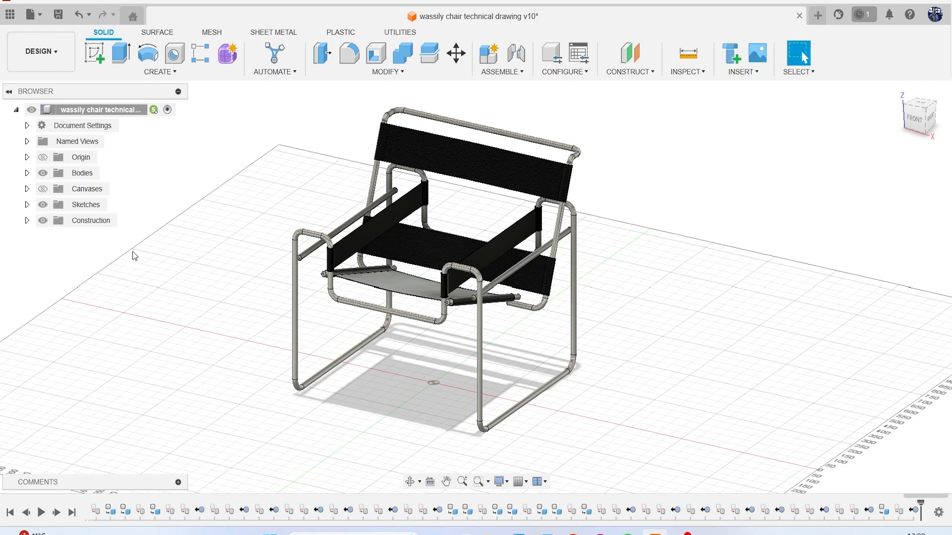
left_click(27, 173)
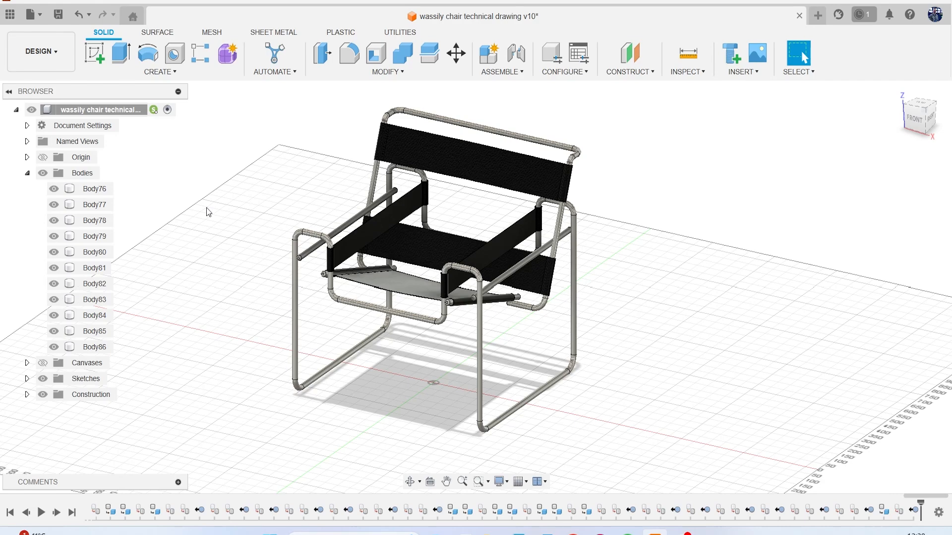
- Create a new empty internal component and try moving Body76 into it and back out to the top level
left_click(161, 72)
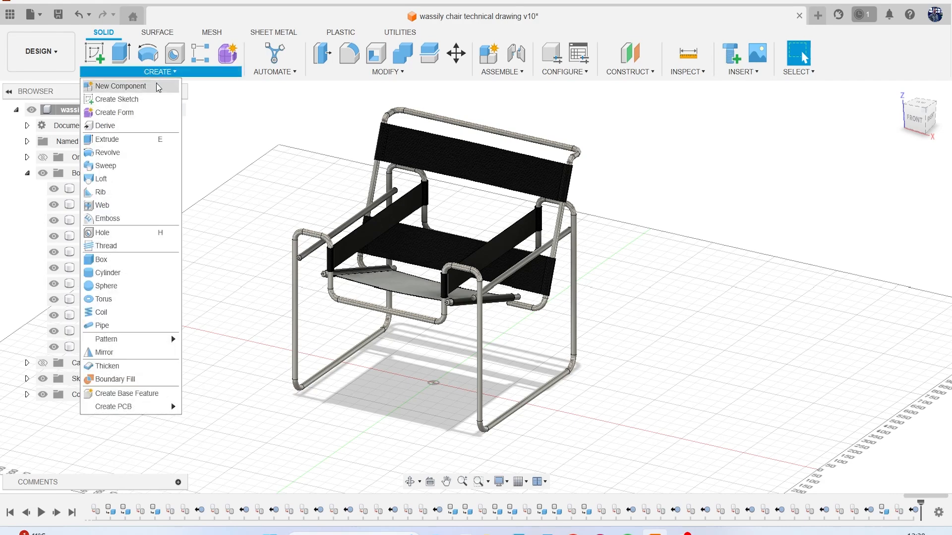
left_click(147, 87)
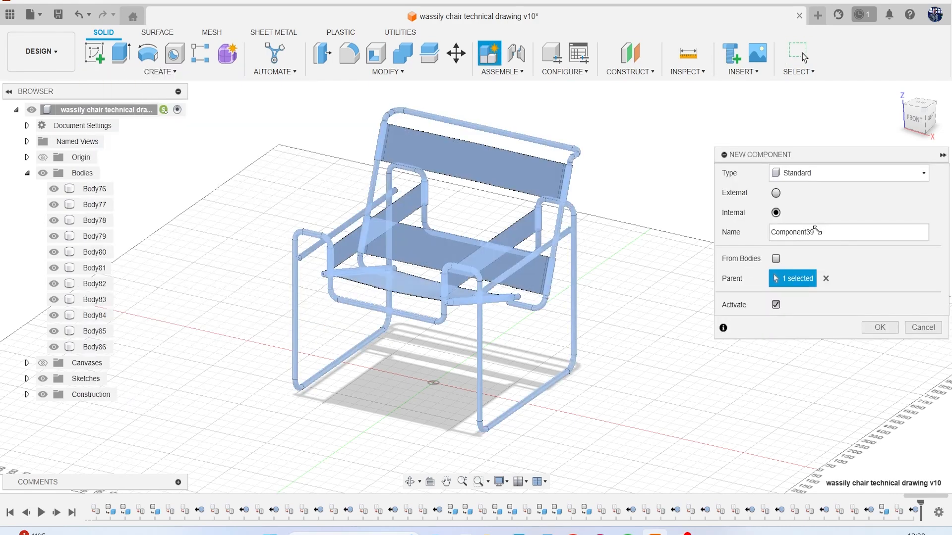
left_click(879, 327)
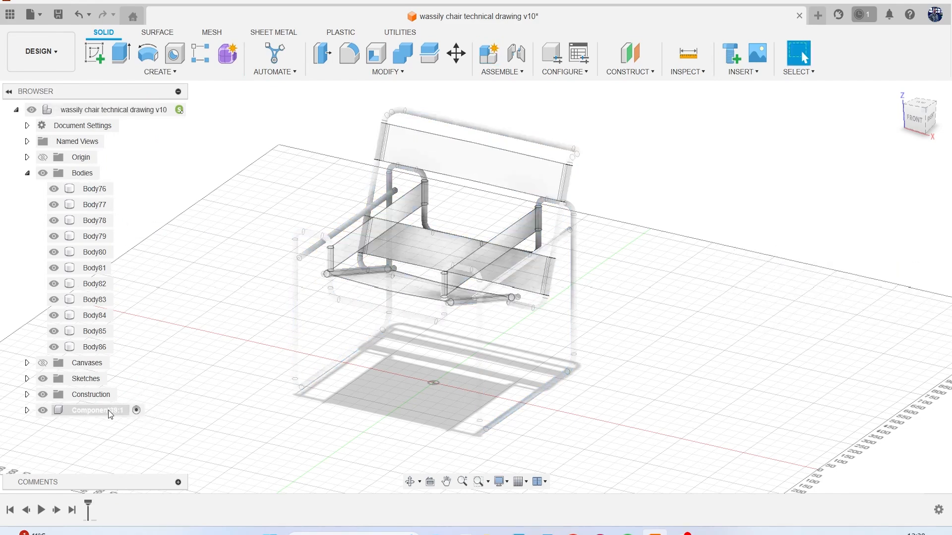
left_click(27, 395)
left_click(38, 427)
left_click_drag(91, 441, 149, 106)
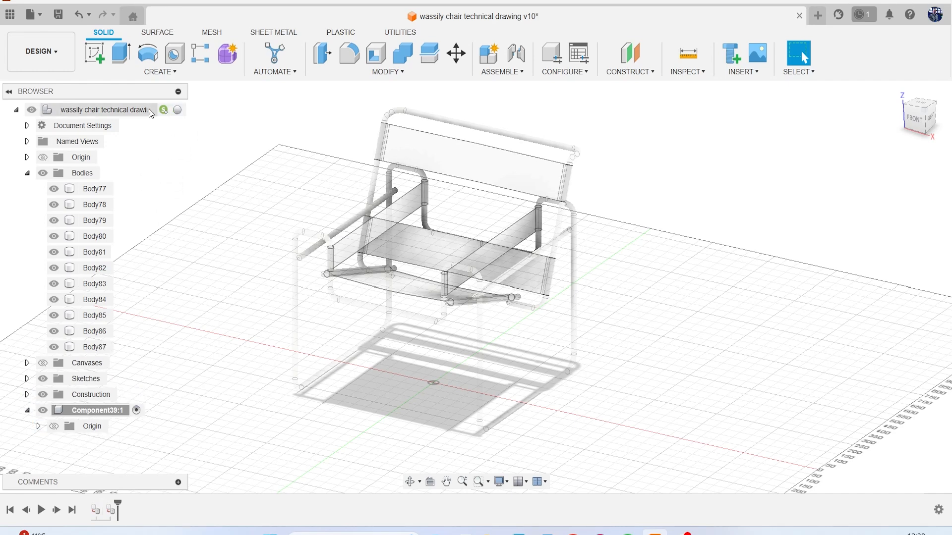
- Delete the newly created component from the chair design
left_click(95, 410)
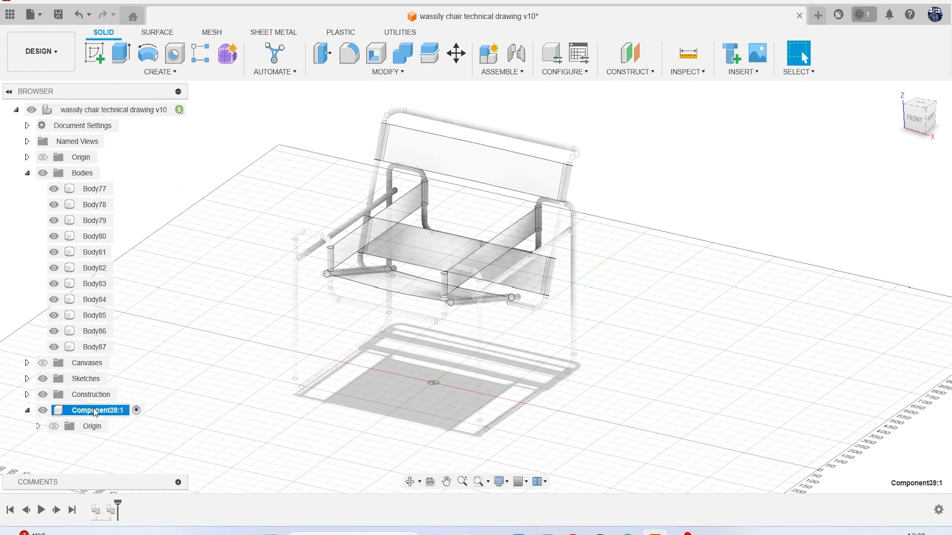
key("Delete")
left_click(421, 291)
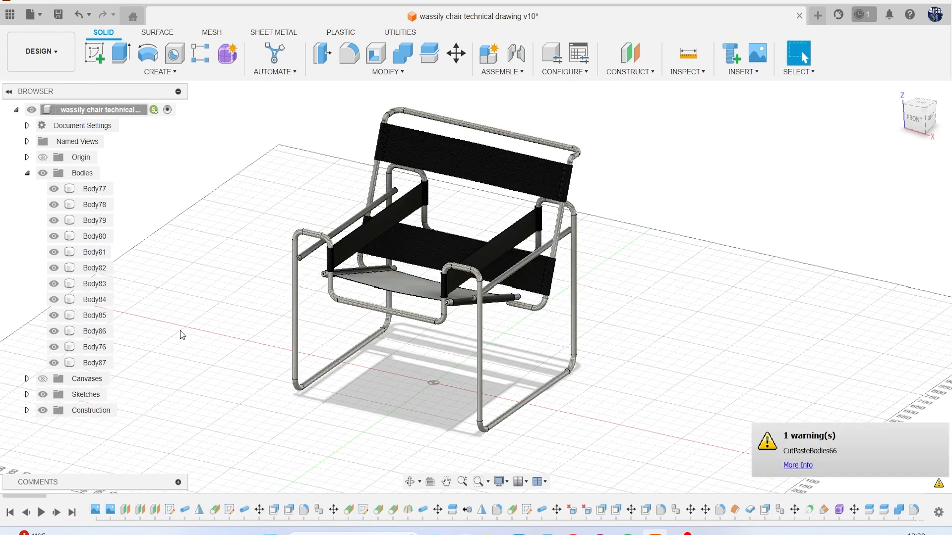
right_click(108, 111)
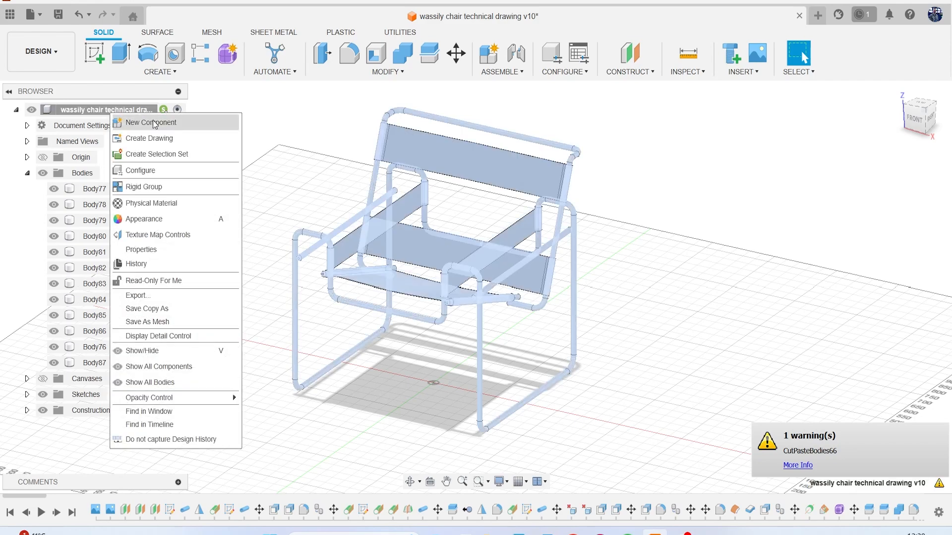
left_click(296, 110)
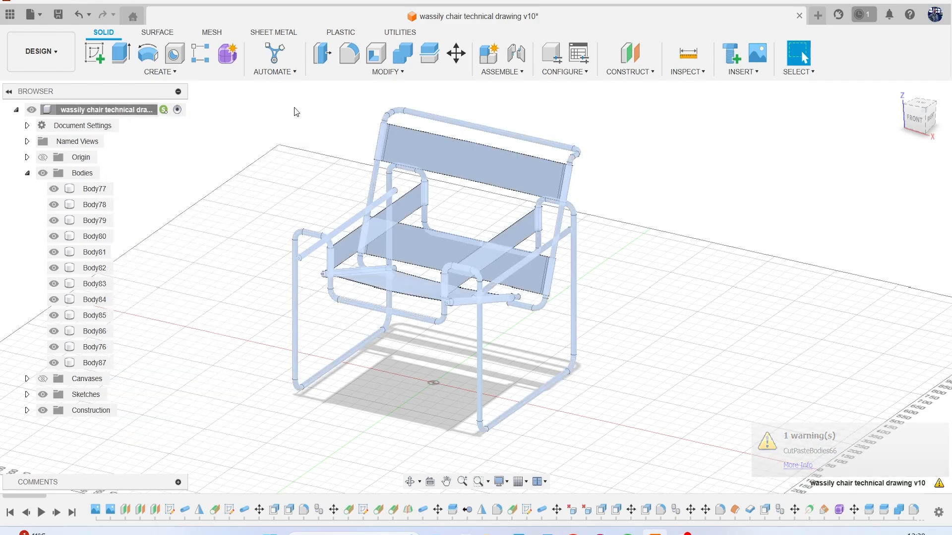
left_click(275, 145)
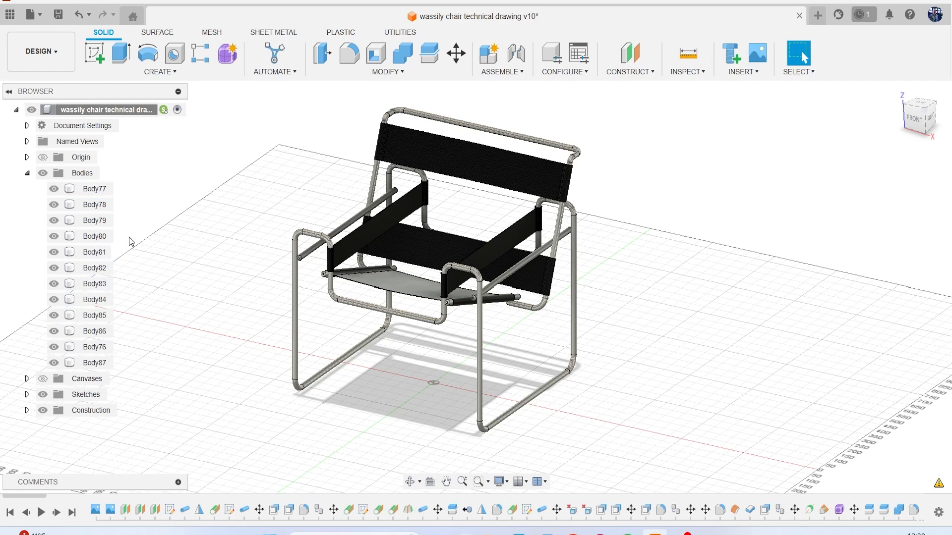
- Create a component from the sloping armrest tube, Body77, and name it Arm Frame (1)
left_click(94, 189)
right_click(104, 190)
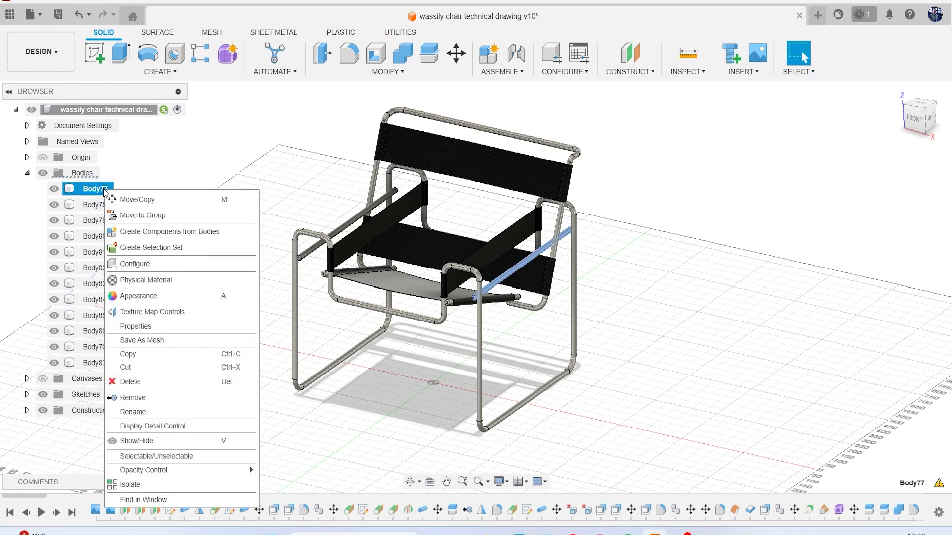
left_click(169, 231)
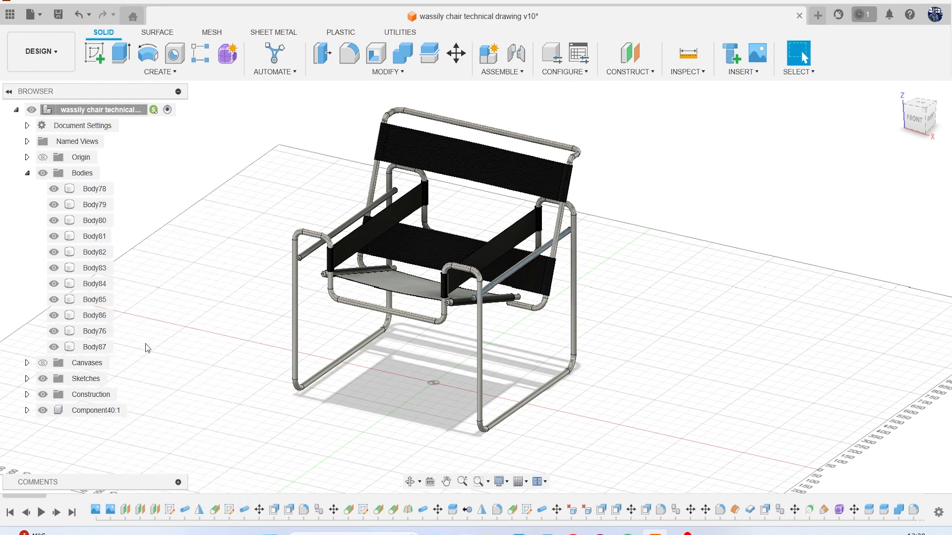
left_click(92, 410)
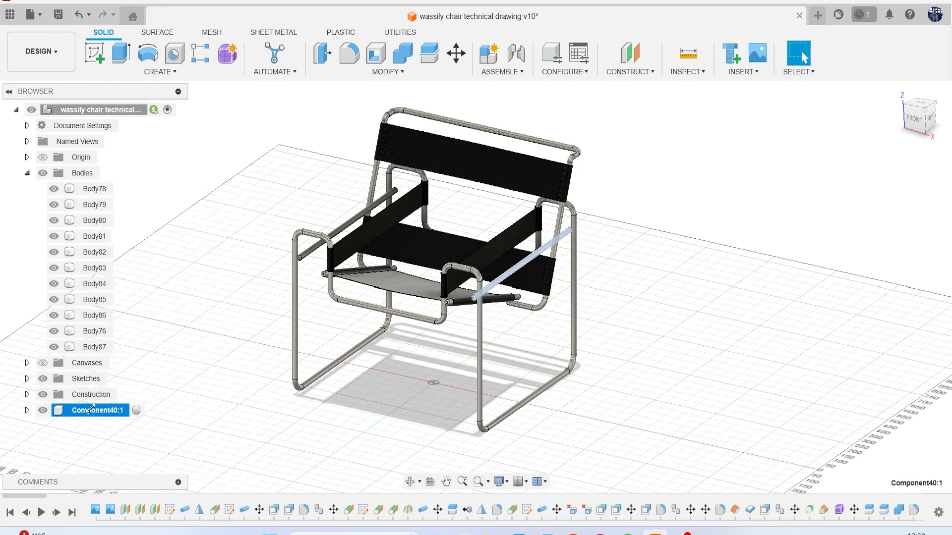
double_click(92, 410)
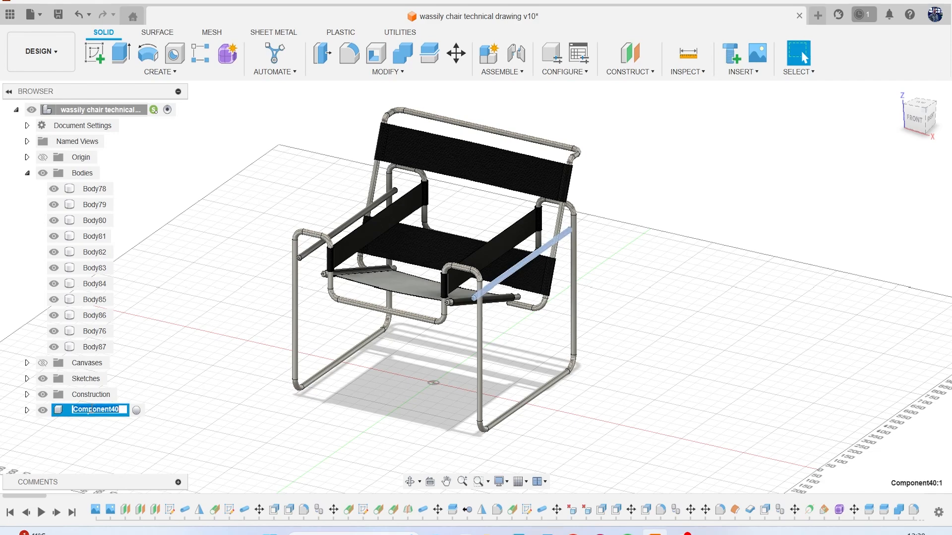
type("Arm Frame")
key("Return")
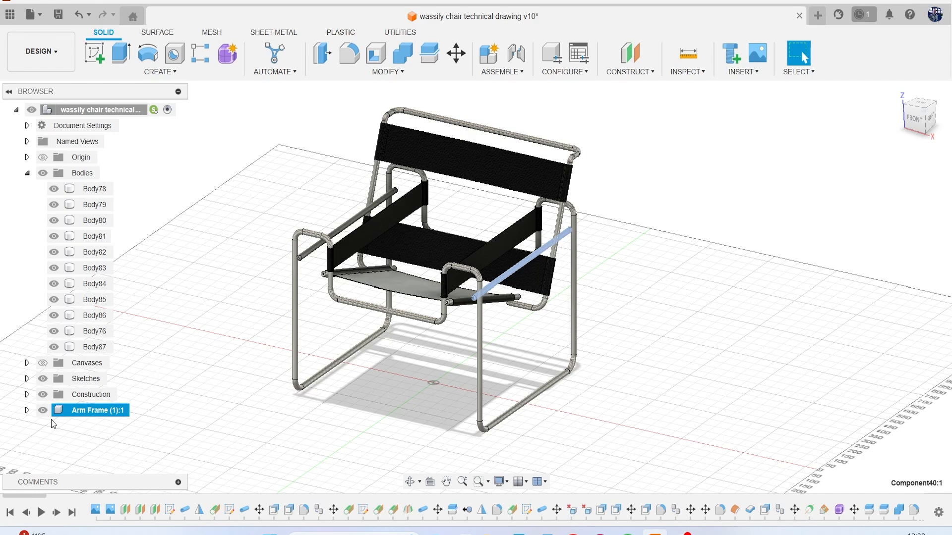
- Move Body76 from the Bodies folder into the Arm Frame (1) component
left_click(104, 193)
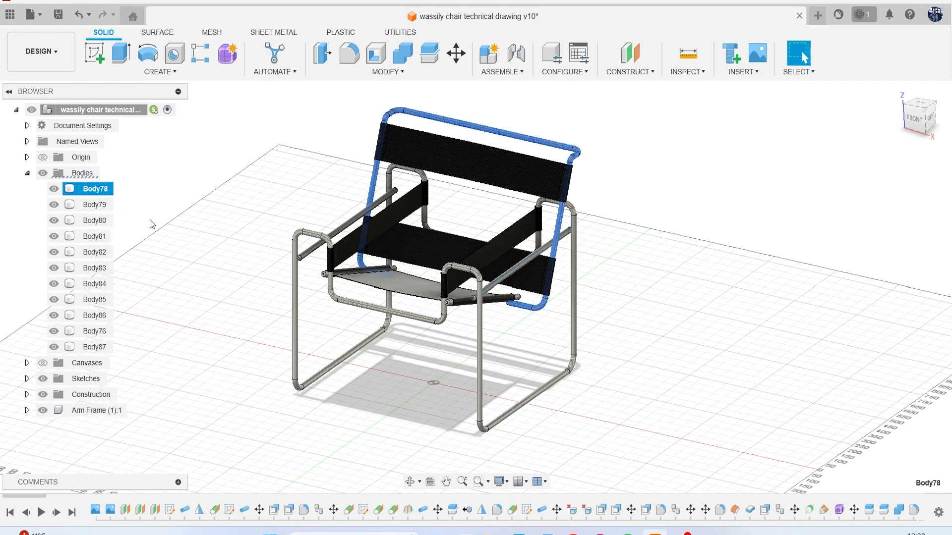
left_click(323, 274, "ctrl")
scroll(322, 272, "up", 6)
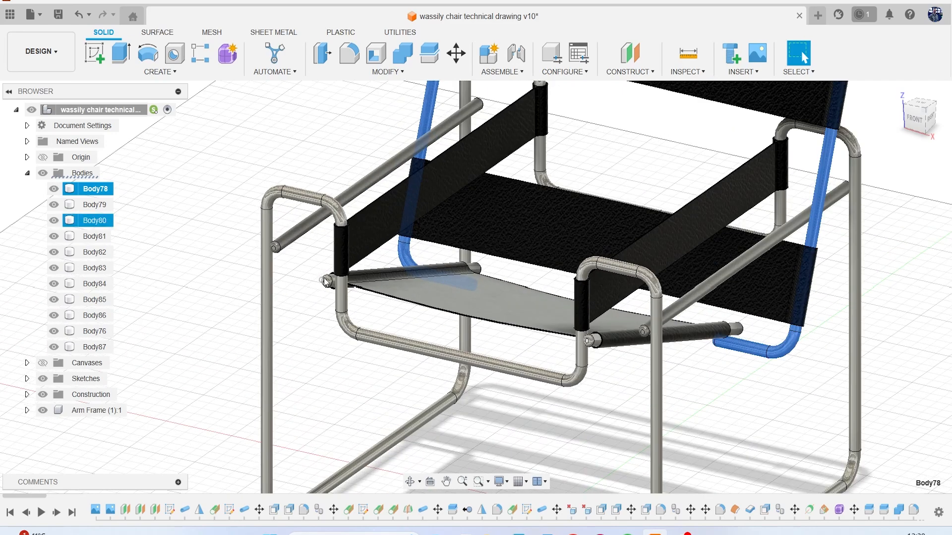
left_click(288, 236)
left_click(177, 311)
left_click_drag(103, 333, 127, 416)
key("F6")
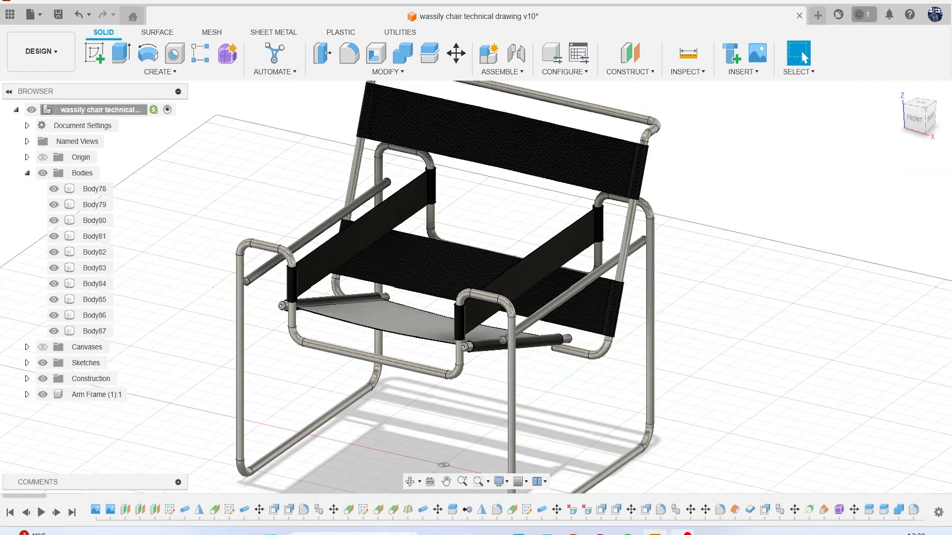
- Create a component from the bent backrest tube, Body78, and name it Back Frame (1)
left_click(102, 190)
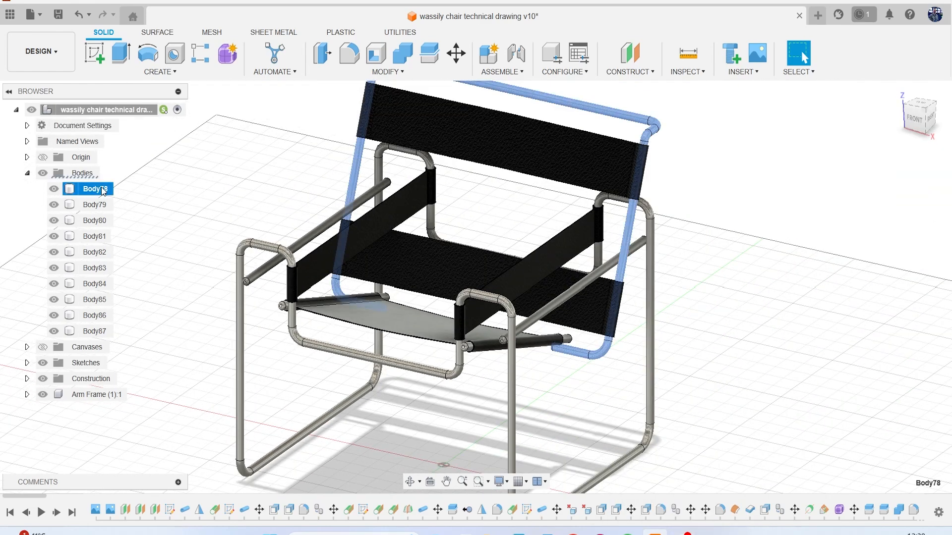
right_click(98, 190)
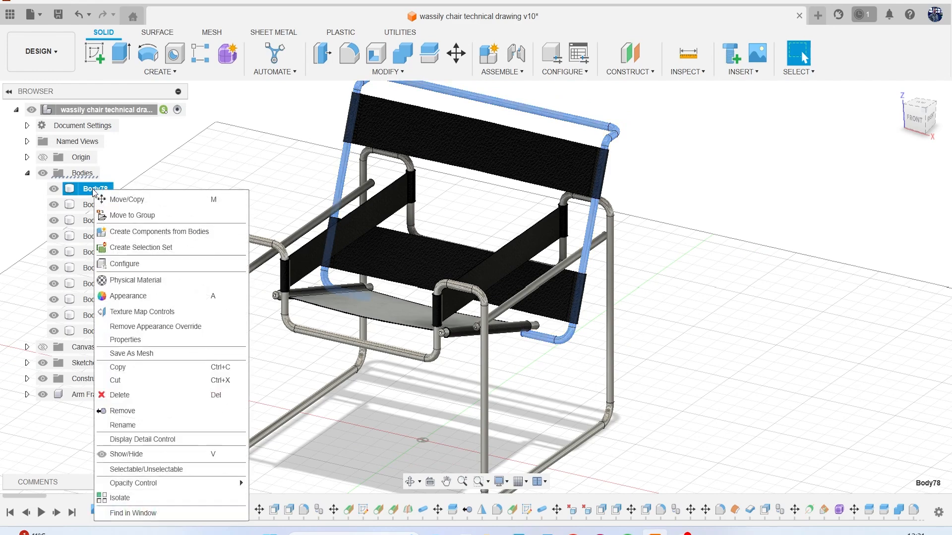
left_click(150, 232)
double_click(103, 394)
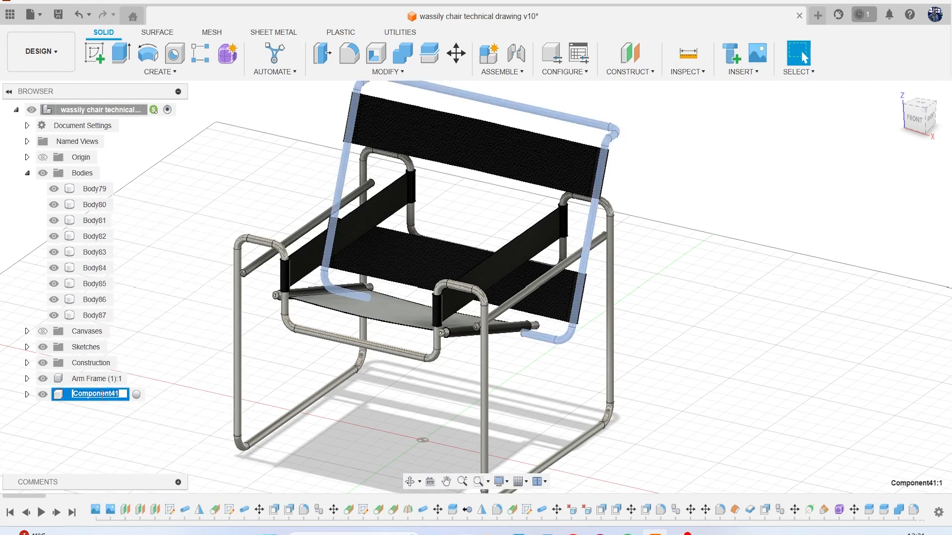
type("Back")
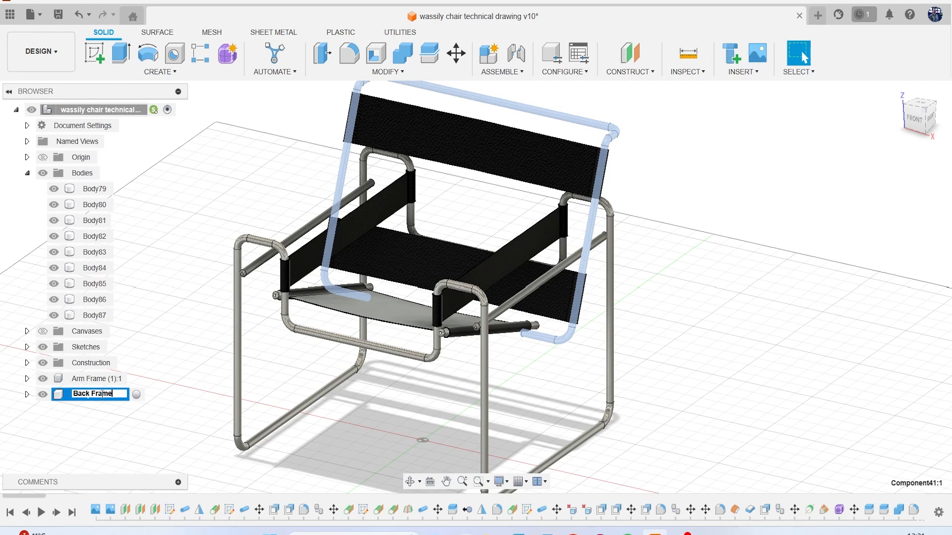
type(" Frame")
key("Return")
- Create a component named Seat Frame (1) from the seat support tube, Body79, and move Body80 into it
left_click(95, 189)
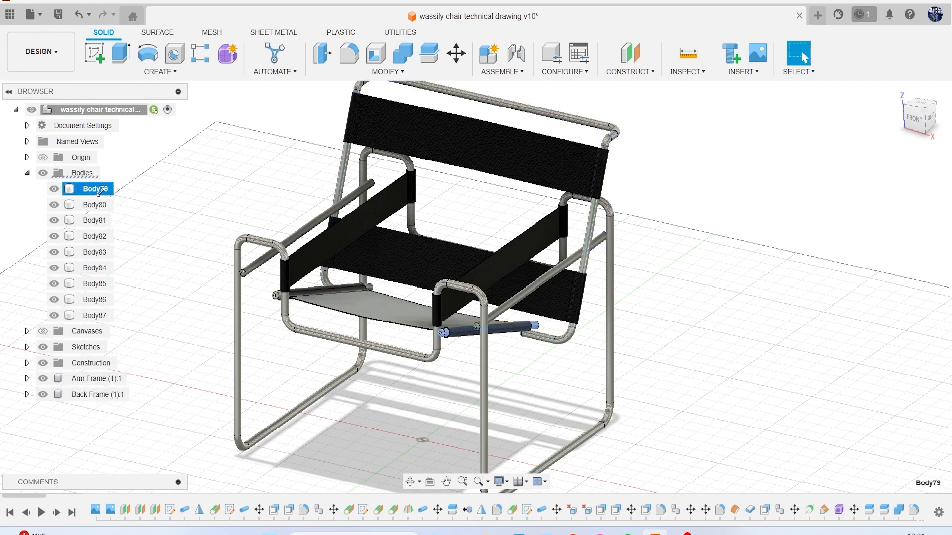
right_click(98, 191)
left_click(173, 230)
left_click(89, 394)
left_click(90, 394)
type("Sea")
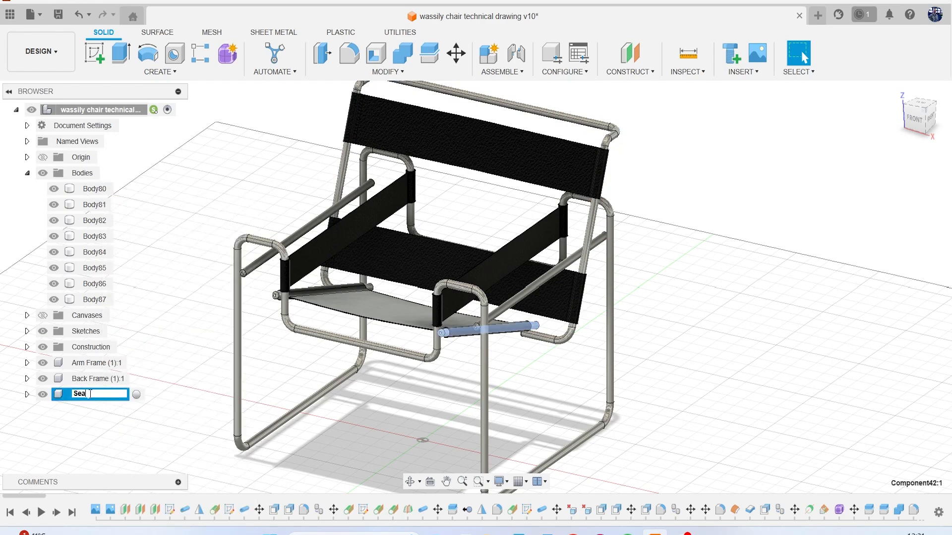
type("t Frame")
key("Return")
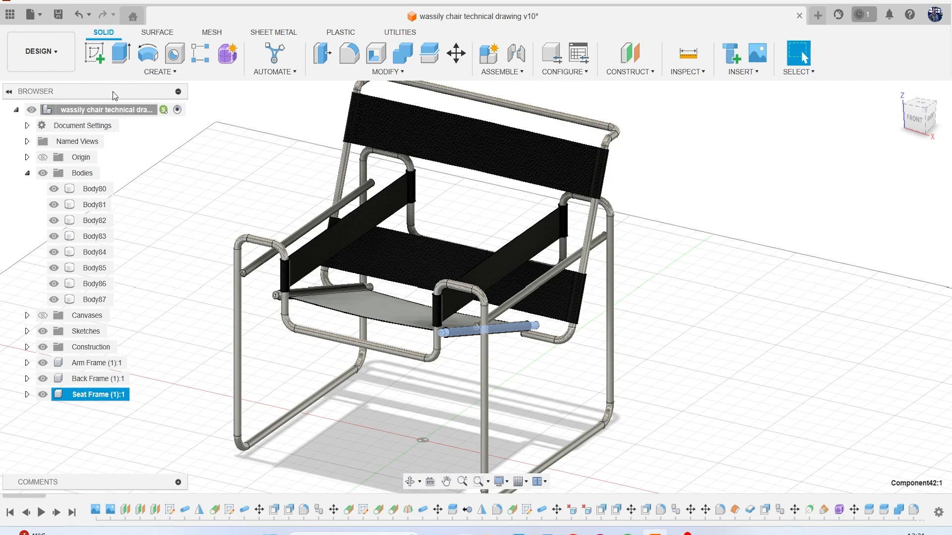
left_click(91, 193)
left_click_drag(91, 192, 102, 397)
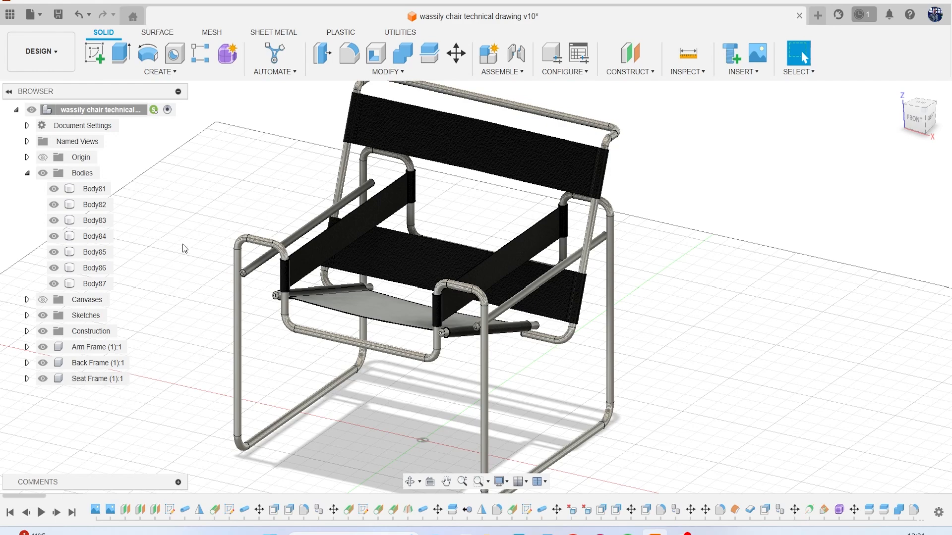
- Create a component from the seat sling, Body81, and name it Seat Fabric
left_click(94, 189)
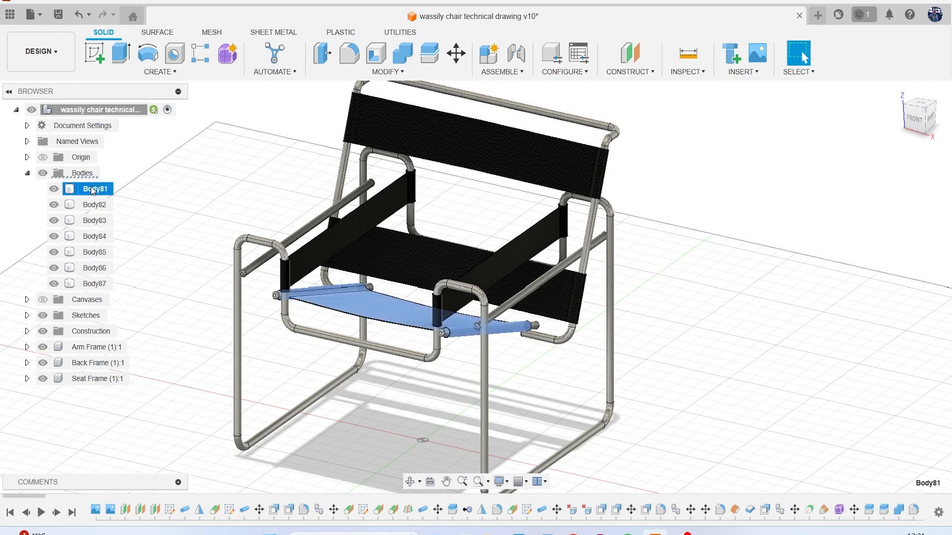
left_click(186, 190)
left_click(92, 268)
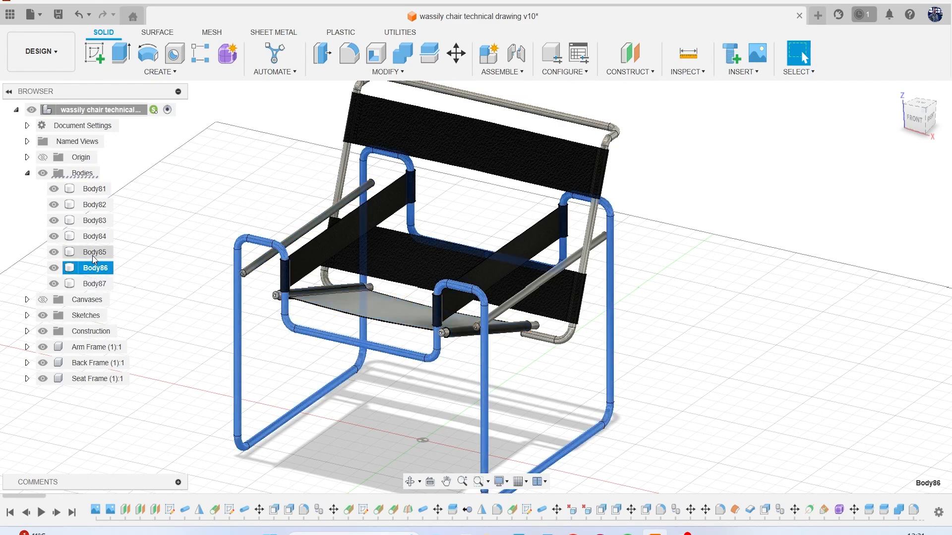
left_click(187, 240)
left_click(95, 189)
right_click(96, 190)
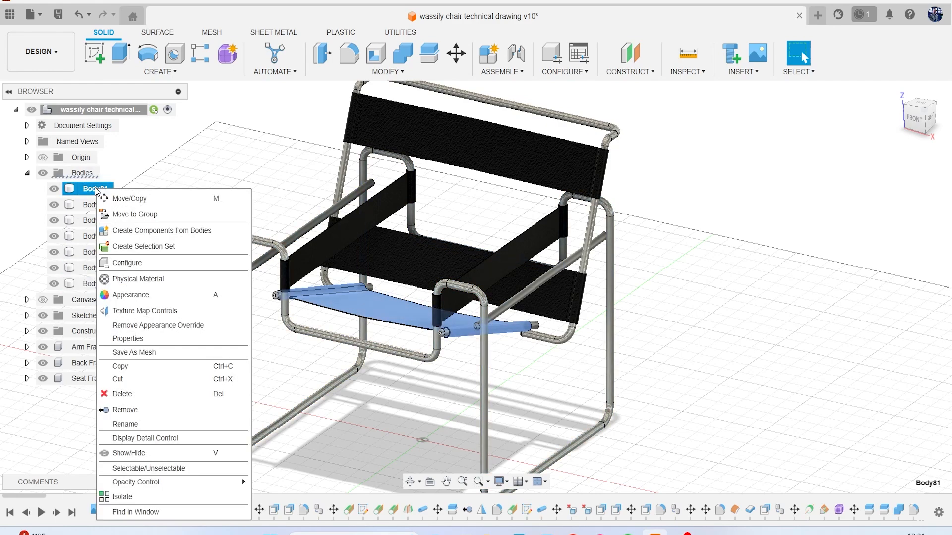
left_click(156, 231)
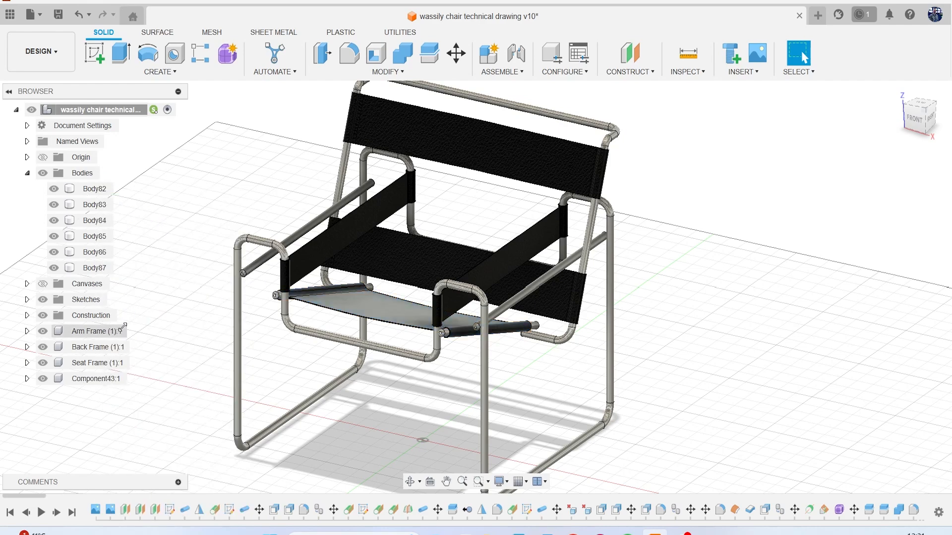
double_click(94, 378)
type("Seat Fabric")
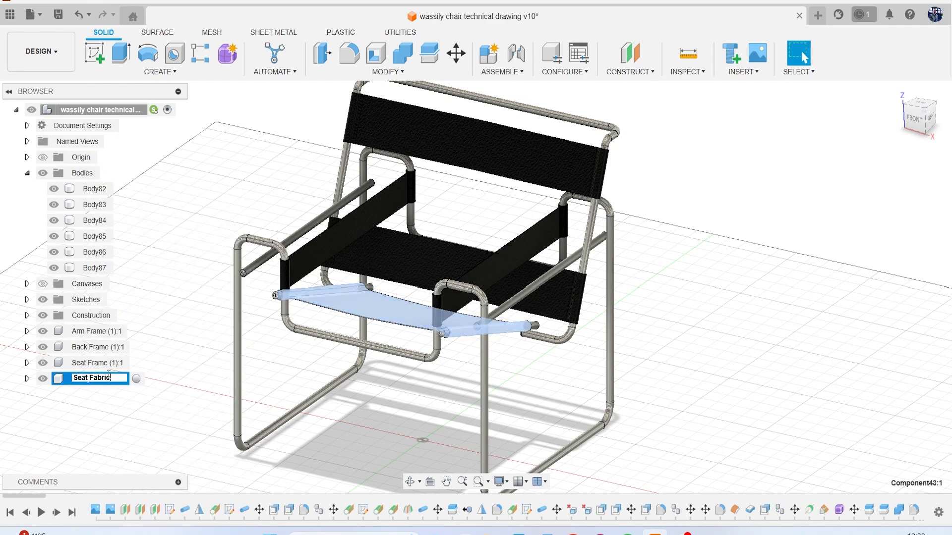
key("Return")
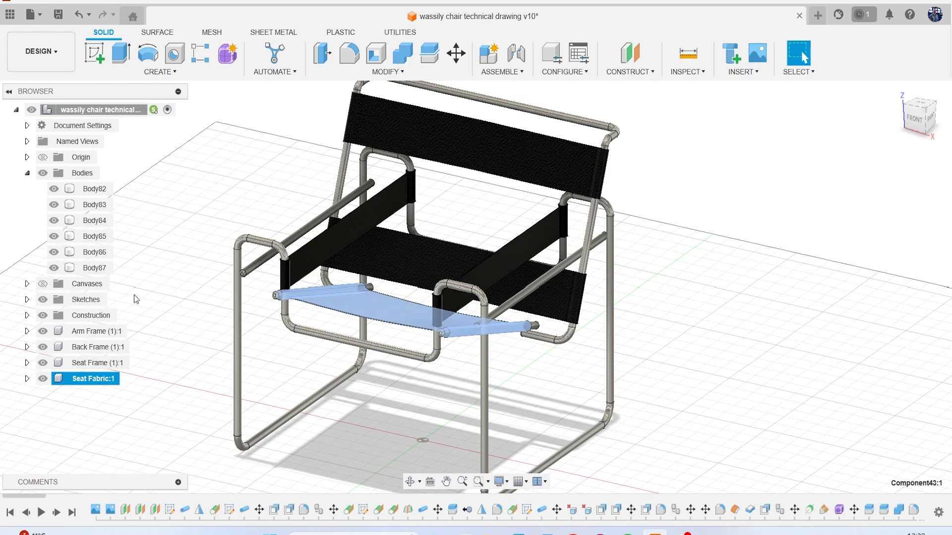
- Create a component from the armrest fabric, Body82, name it Arm Fabric (1), and move Body83 into it
left_click(88, 189)
right_click(88, 190)
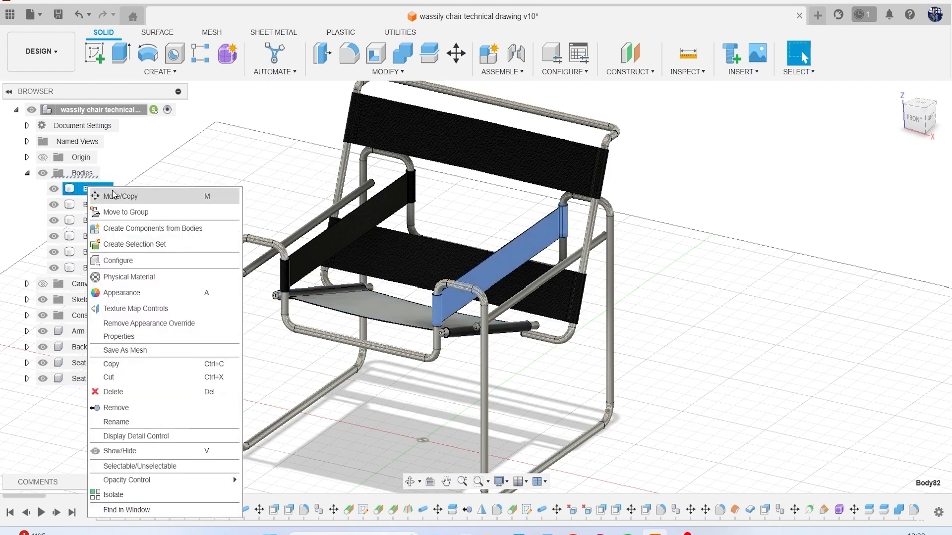
left_click(114, 227)
left_click(95, 382)
left_click(95, 379)
type("Arm Fab")
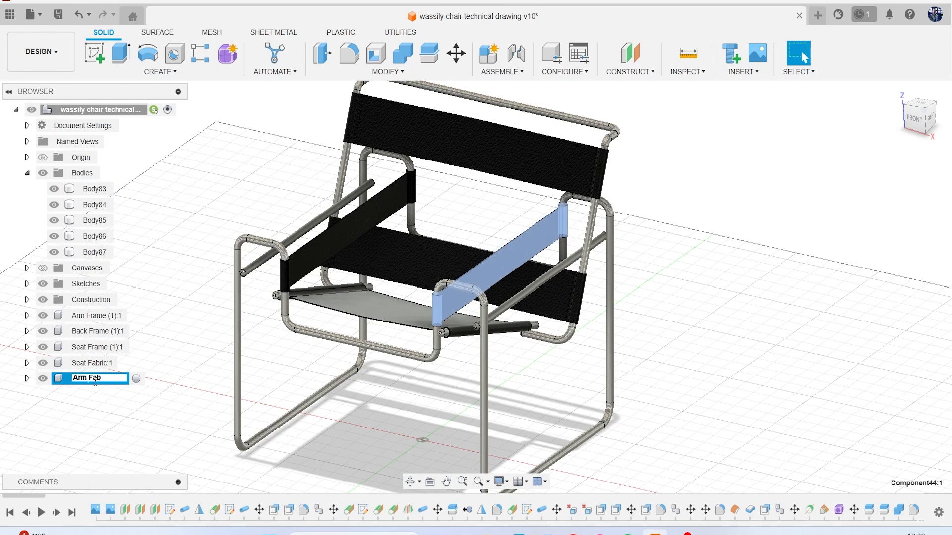
type("ric")
key("Return")
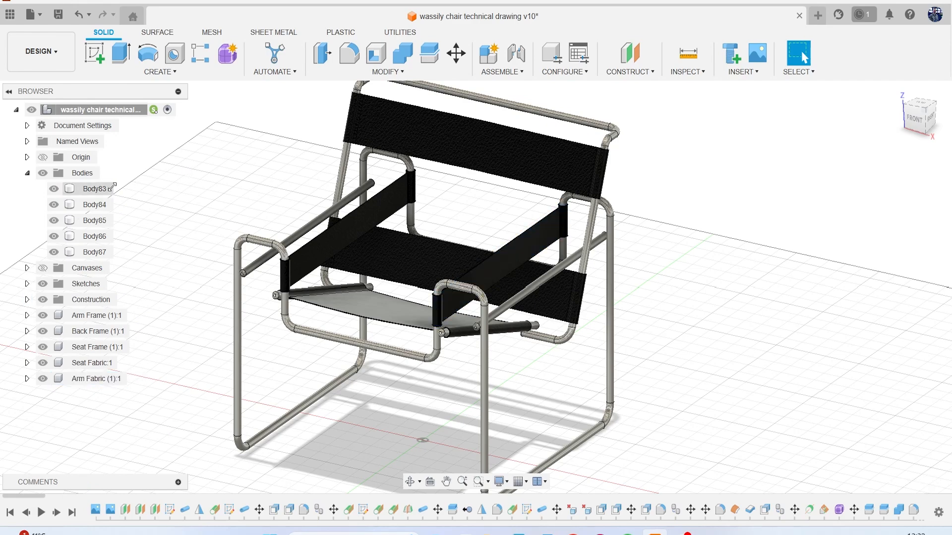
left_click_drag(108, 188, 97, 379)
- Create a component from the upper backrest fabric, Body84, name it Back Fabric (1), and move Body85 into it
left_click(104, 189)
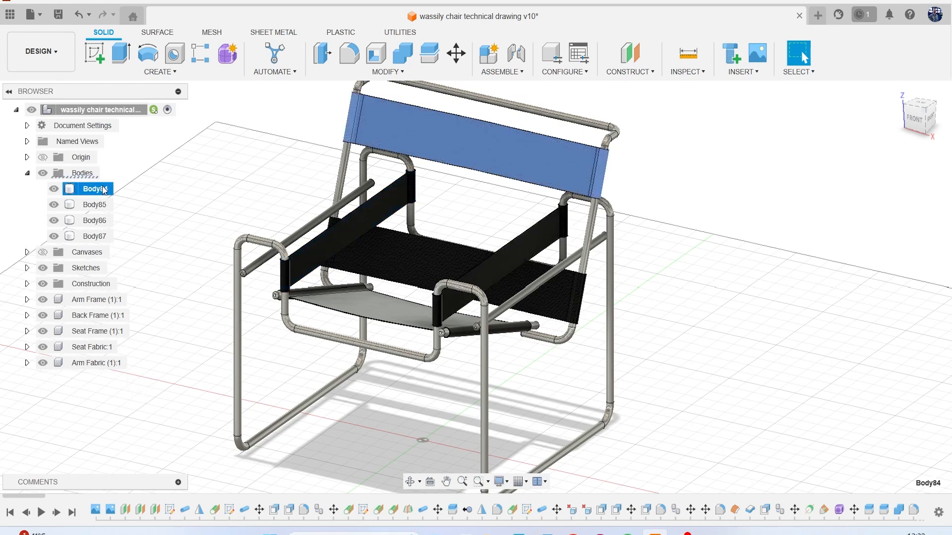
right_click(105, 191)
left_click(161, 228)
left_click(102, 364)
double_click(102, 364)
type("Back Fabric")
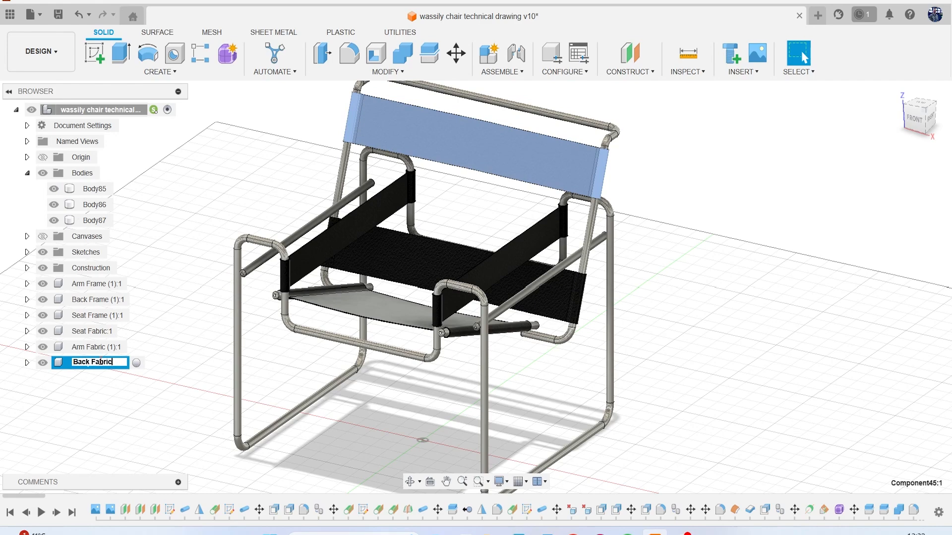
key("Return")
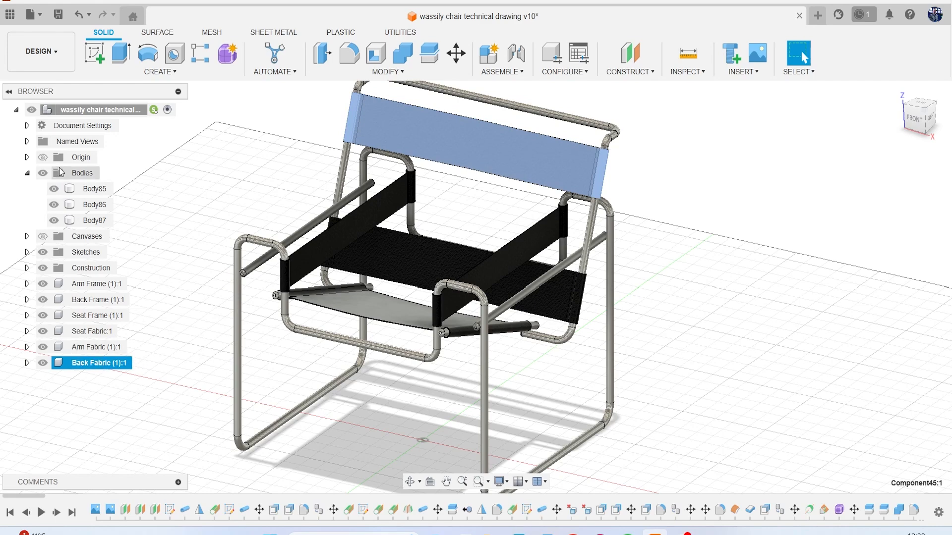
left_click(96, 191)
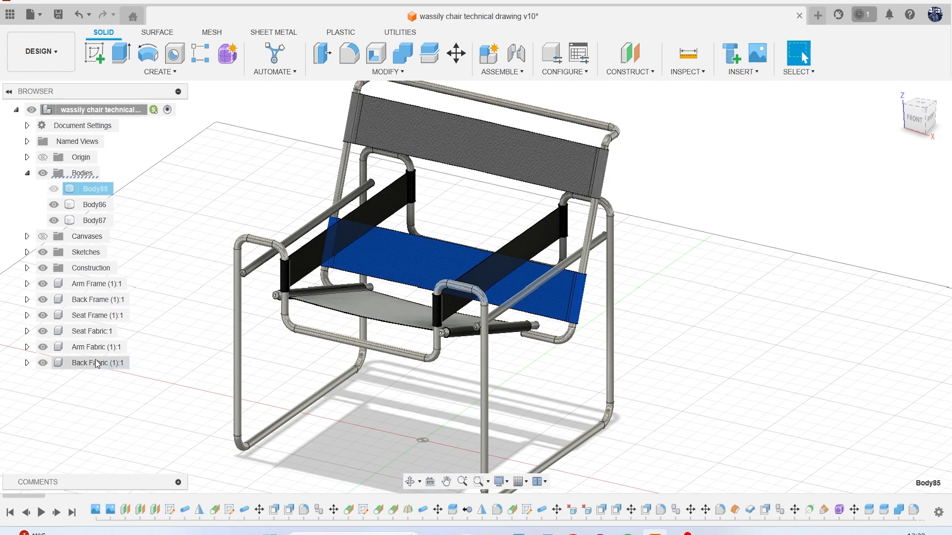
key("Delete")
- Move Body87 from the Bodies folder into the Arm Frame (1) component
left_click(105, 191)
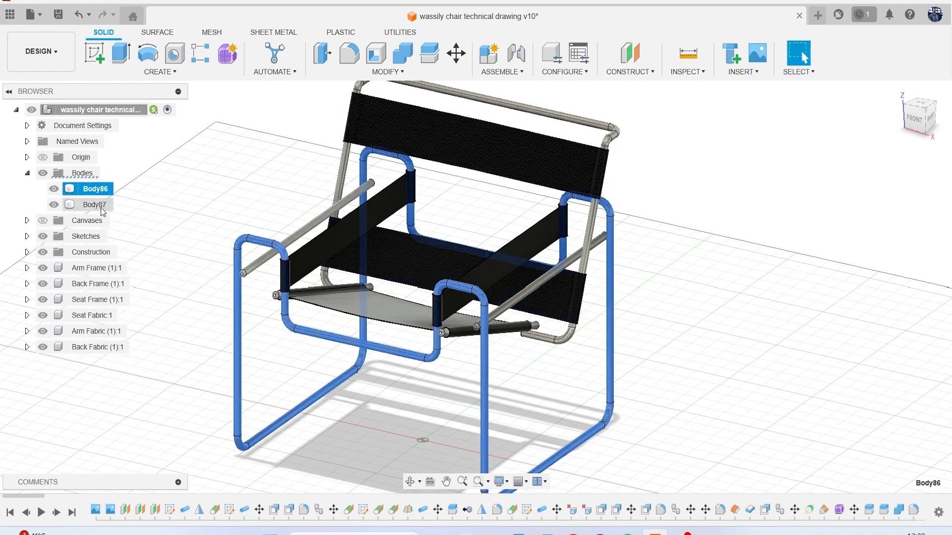
left_click(101, 206)
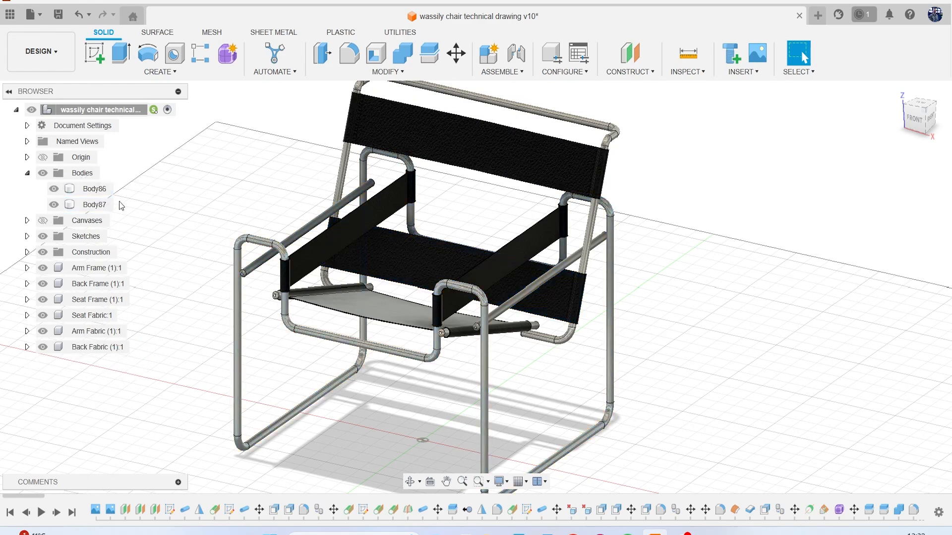
left_click_drag(97, 205, 95, 267)
- Create a component from the main tubular frame, Body86, and name it Main Frame (1)
left_click(97, 189)
right_click(98, 187)
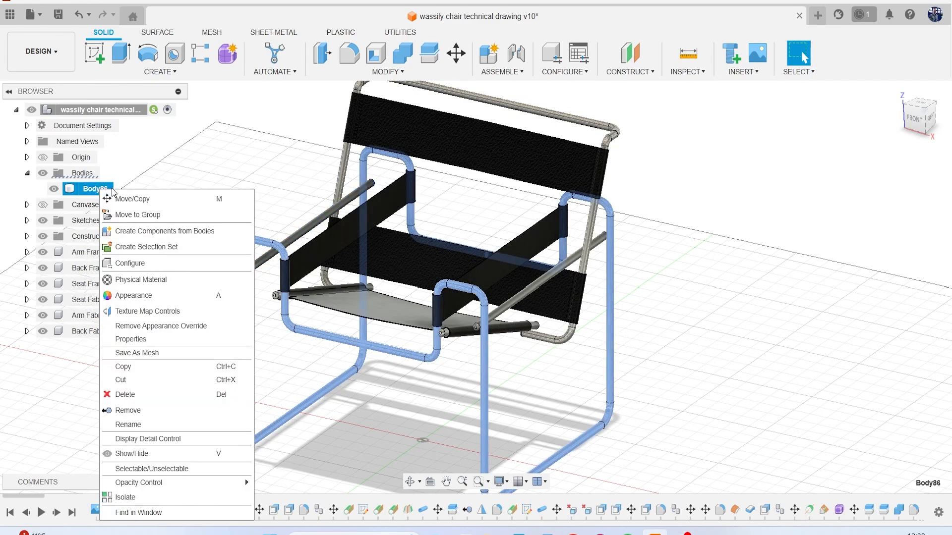
left_click(172, 230)
double_click(105, 314)
type("main Frame")
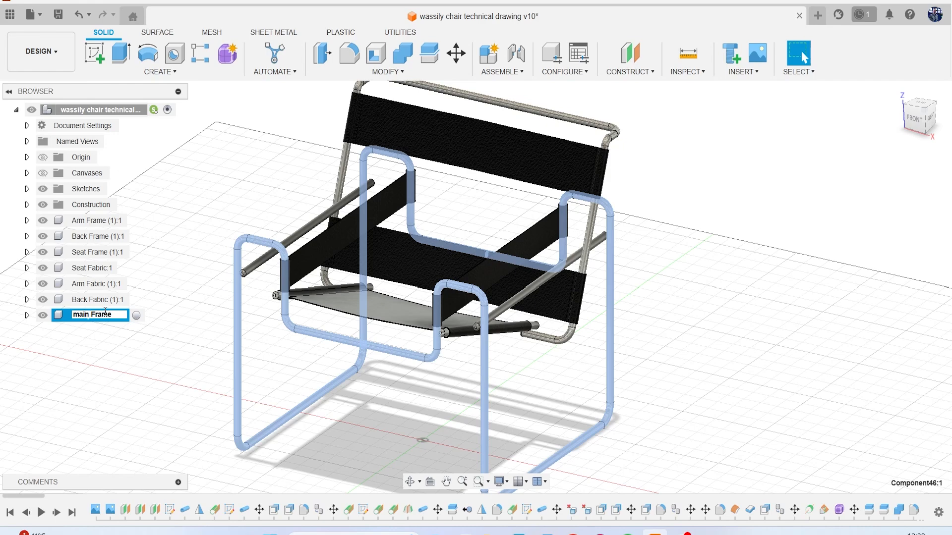
key("BackSpace")
type("M")
key("BackSpace")
key("BackSpace")
type("Ma")
key("Return")
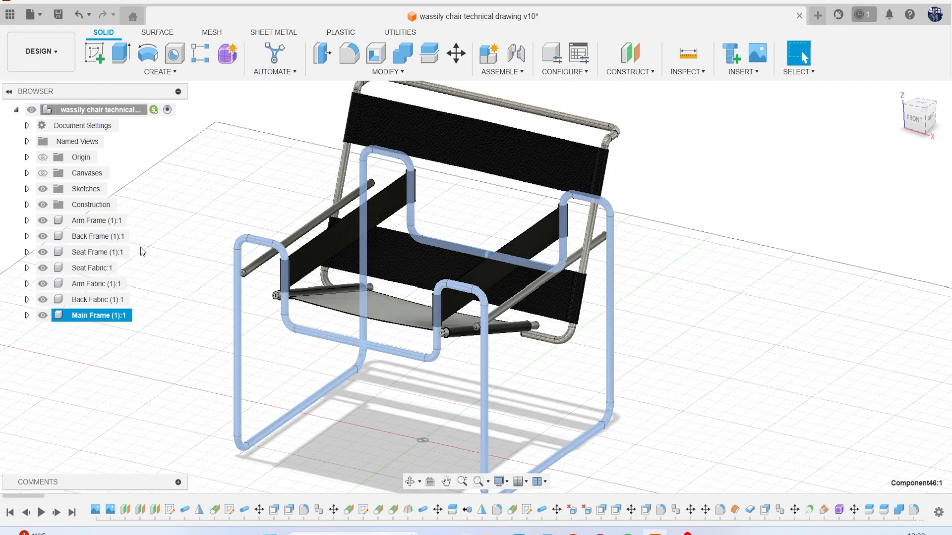
- List the bodies of the Arm Frame (1) component and hide all the other frame and fabric components
left_click(27, 221)
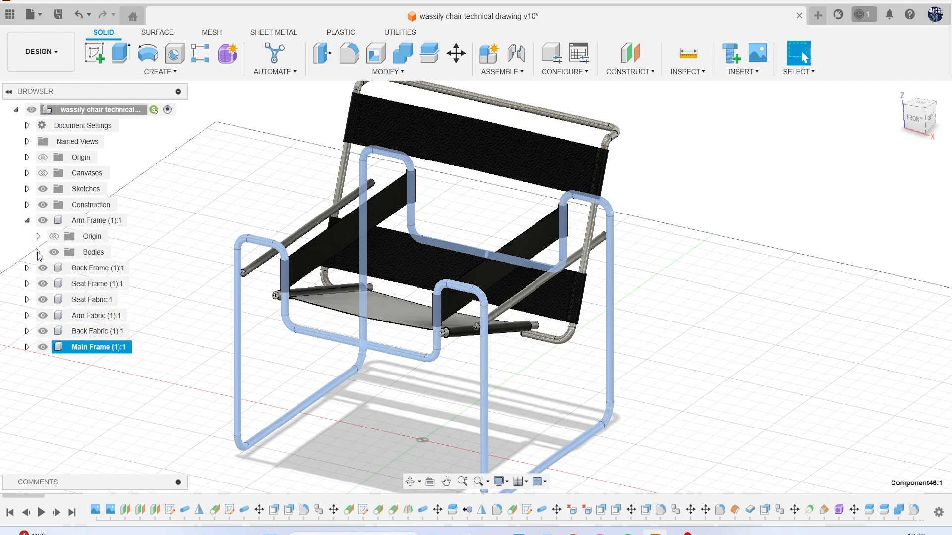
left_click(38, 252)
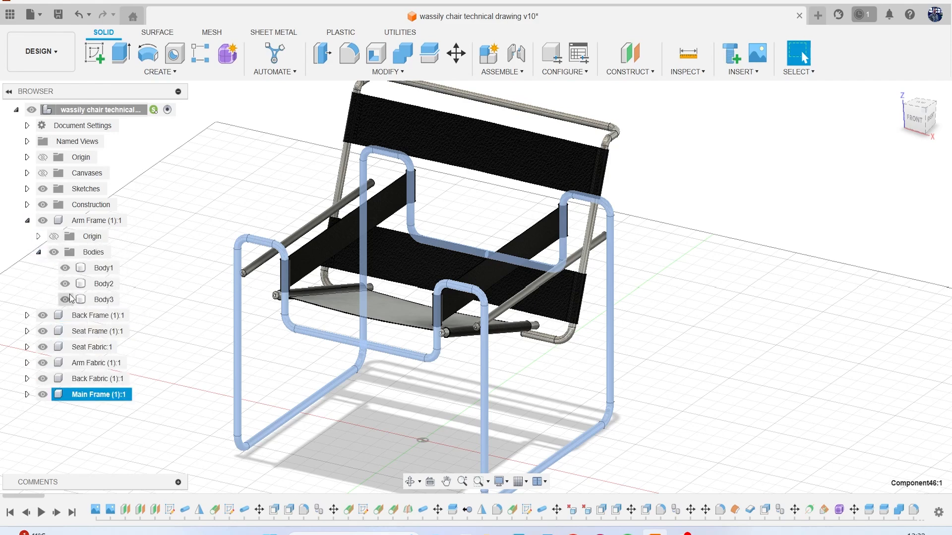
left_click(42, 316)
left_click(42, 331)
left_click(43, 347)
left_click(43, 363)
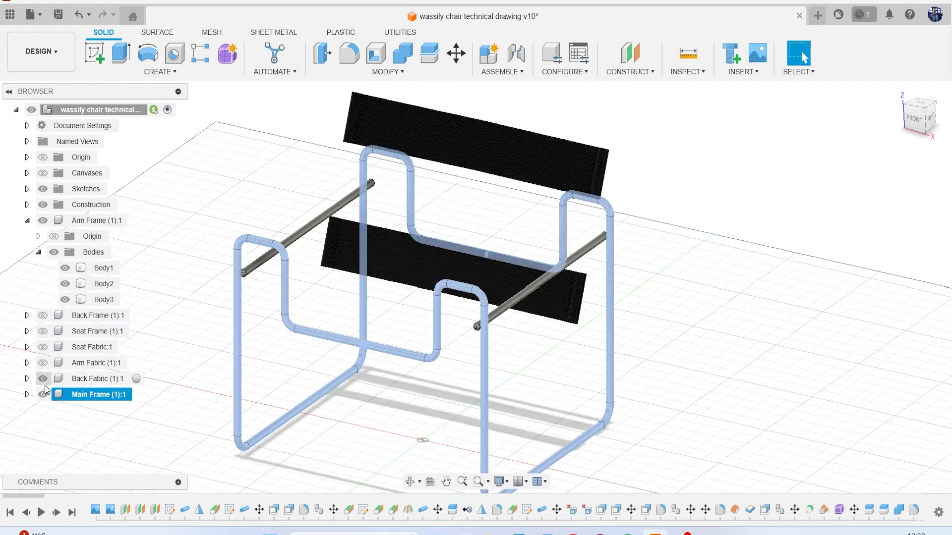
left_click(43, 379)
left_click(43, 395)
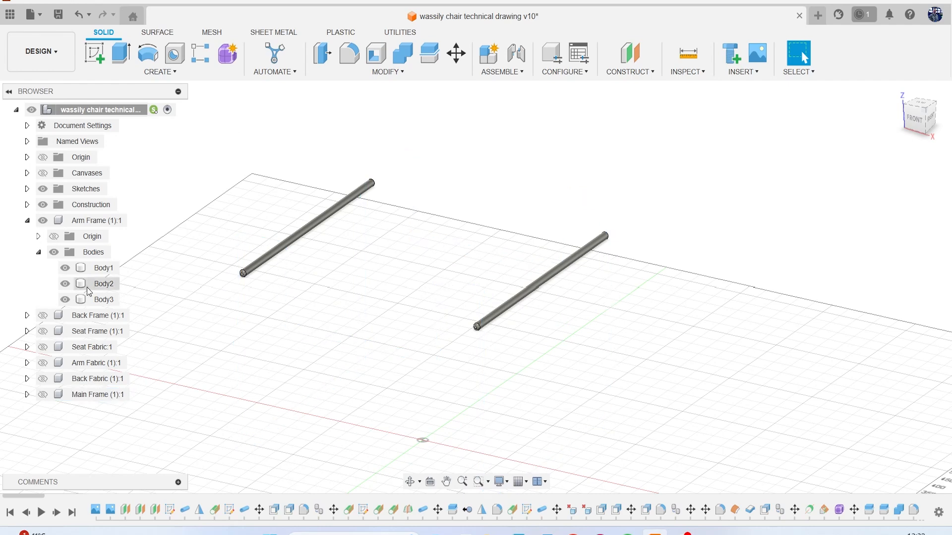
- Toggle the visibility of the Arm Frame (1) bodies to find the duplicate rod, and remove Body3
left_click(65, 269)
left_click(65, 269)
left_click(67, 287)
left_click(67, 301)
left_click(67, 288)
left_click(65, 300)
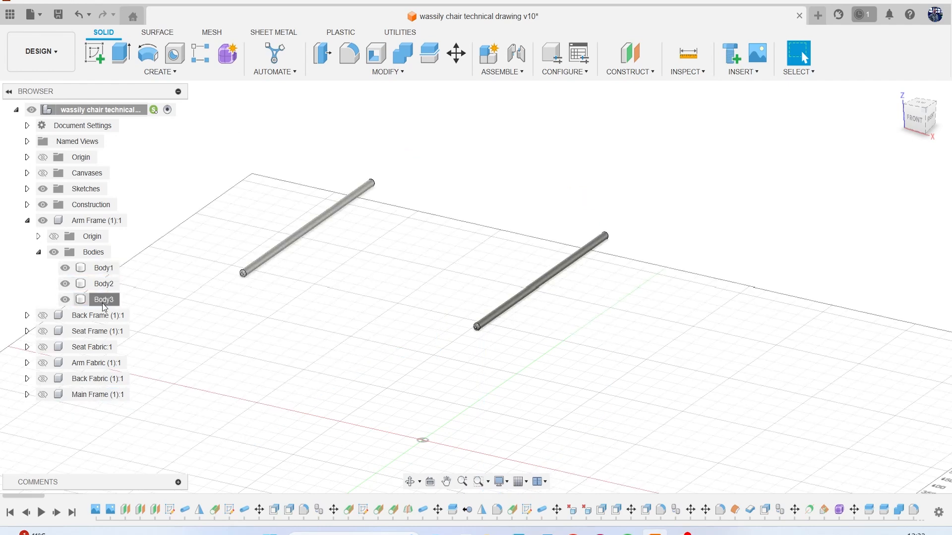
right_click(100, 299)
left_click(153, 201)
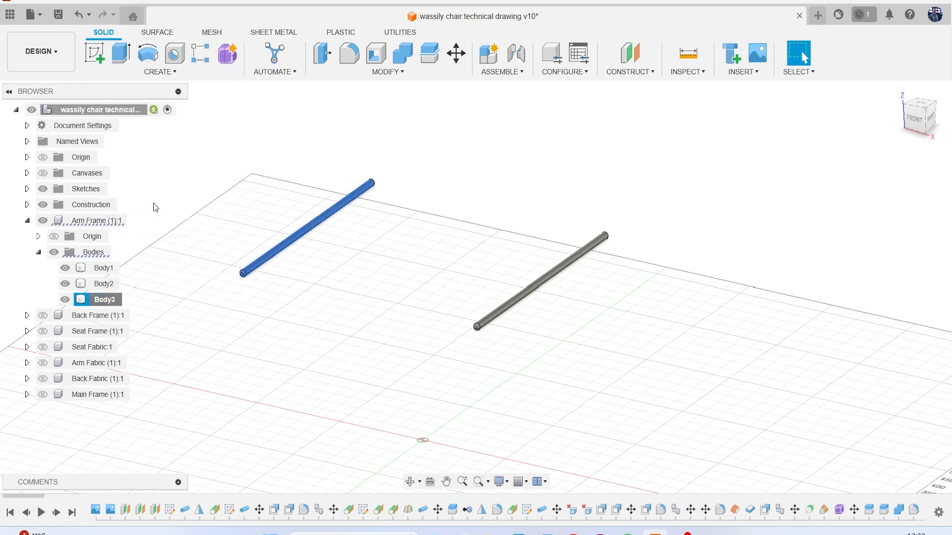
- Collapse the Arm Frame (1) component and show all the hidden frame and fabric components again
left_click(28, 220)
left_click(42, 236)
left_click(43, 252)
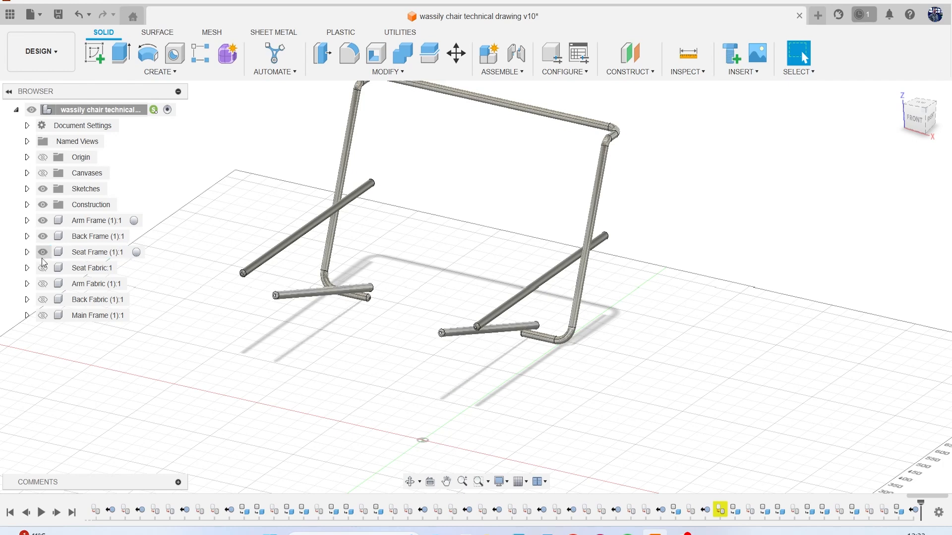
left_click(43, 267)
left_click(43, 283)
left_click(42, 300)
left_click(42, 315)
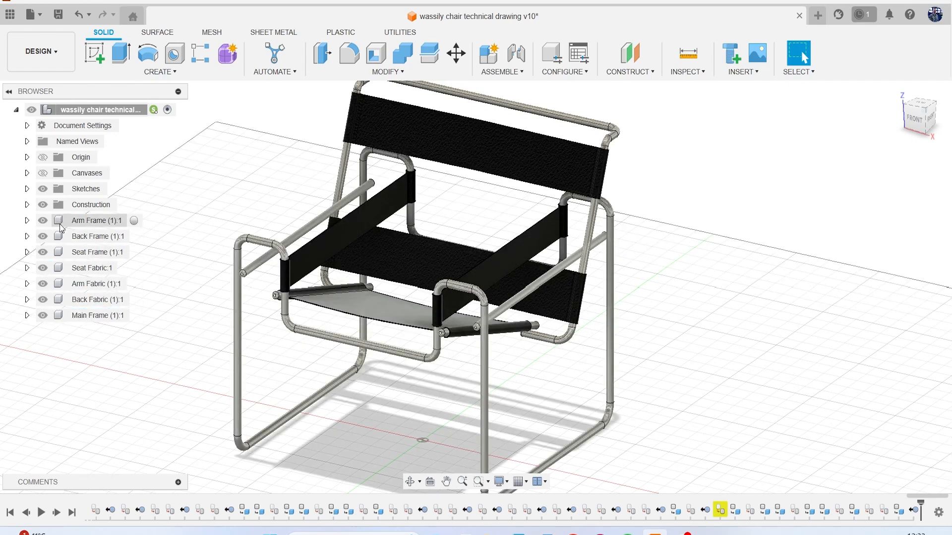
left_click(26, 220)
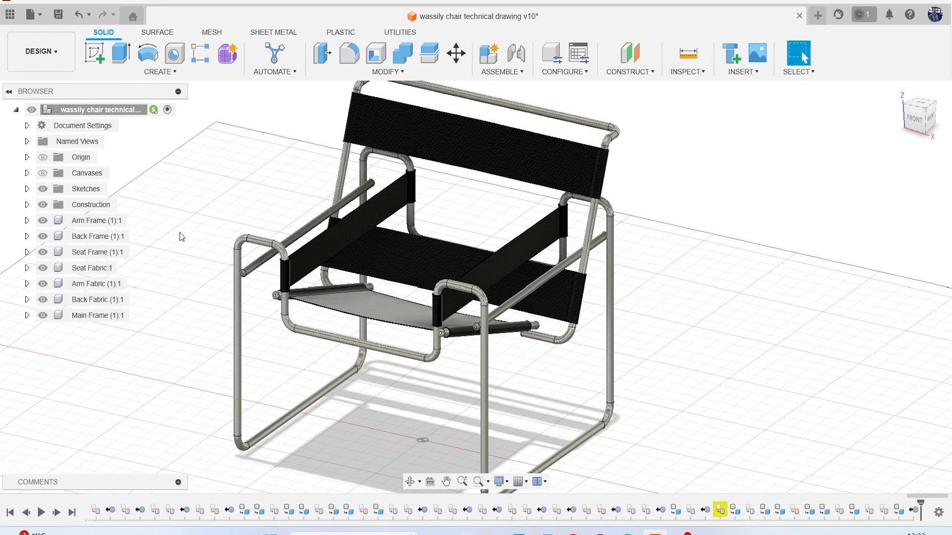
scroll(197, 245, "down", 3)
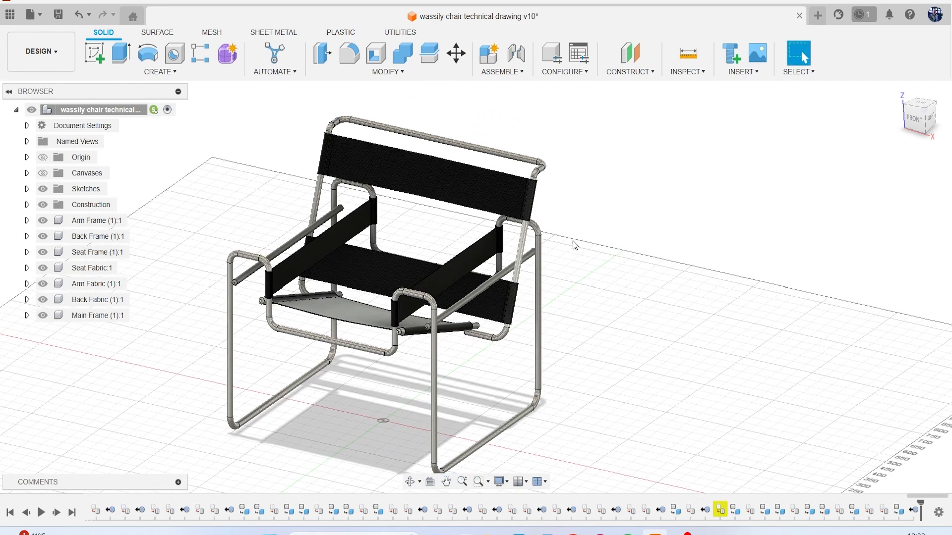
middle_click_drag(616, 251, 605, 234)
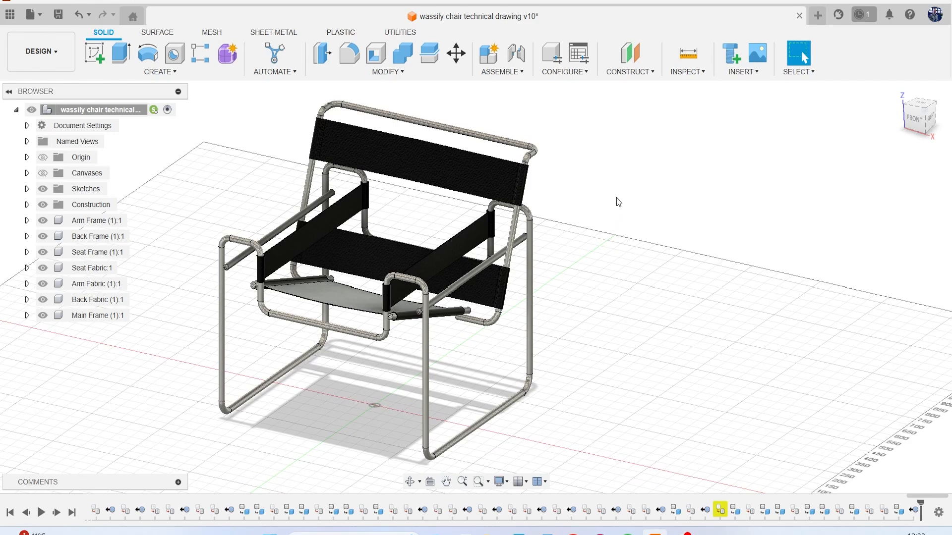
key("a")
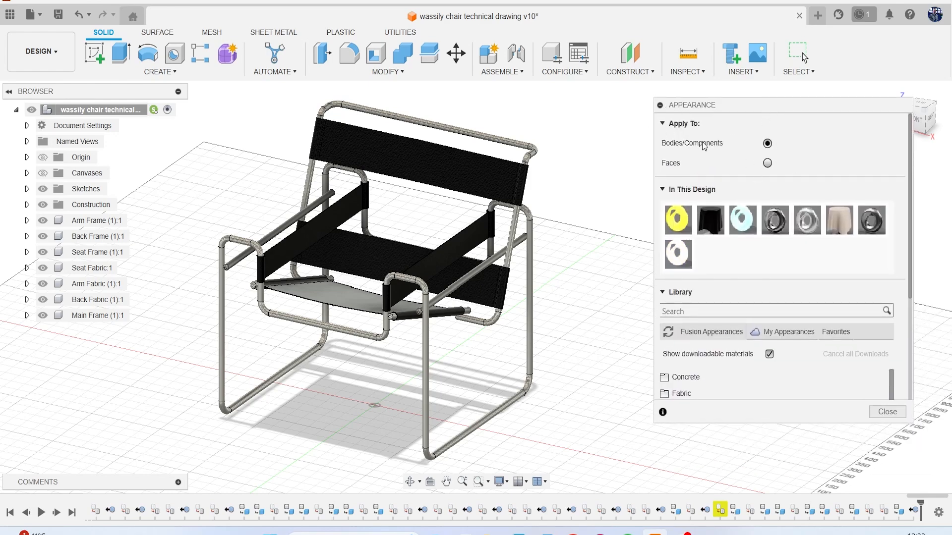
left_click(888, 412)
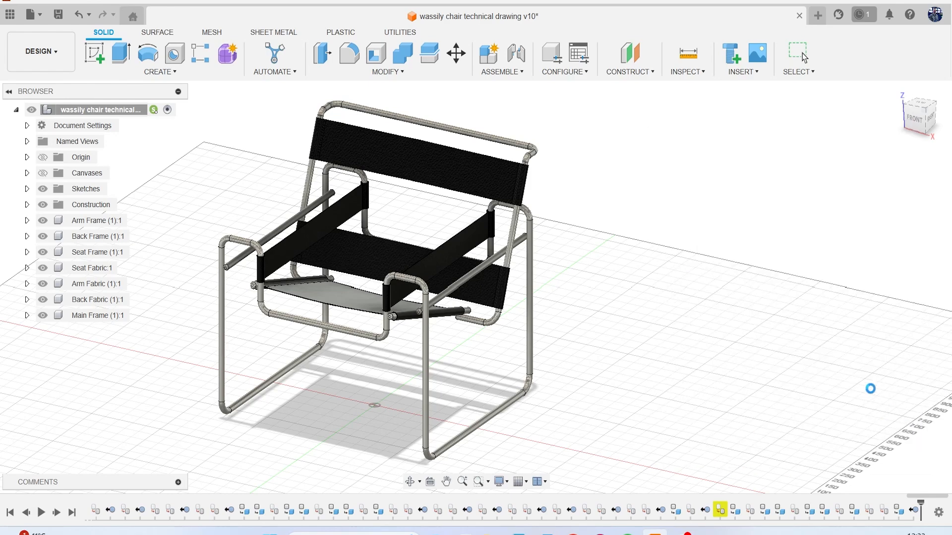
- Assign the physical material Aluminum, from the Metal category of the Fusion Material Library, to the bent back frame tube
left_click(388, 72)
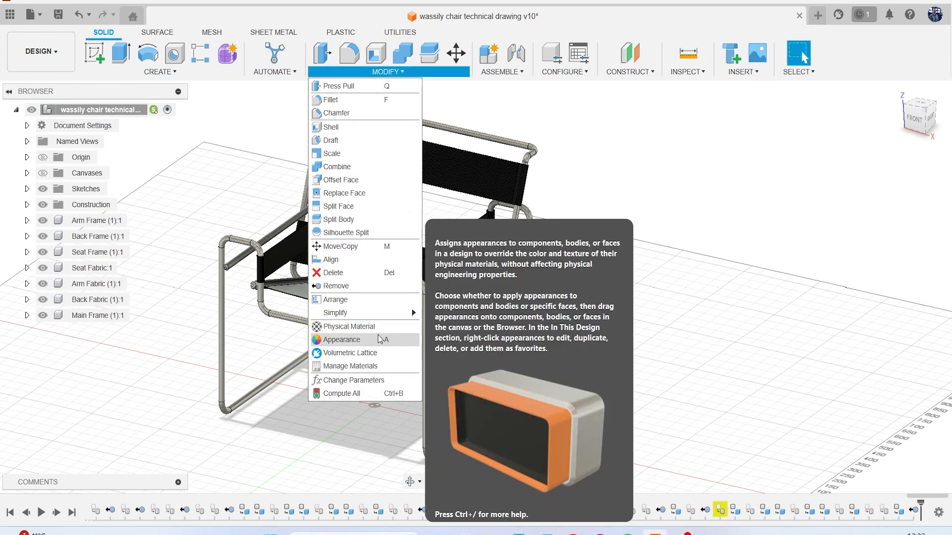
left_click(362, 326)
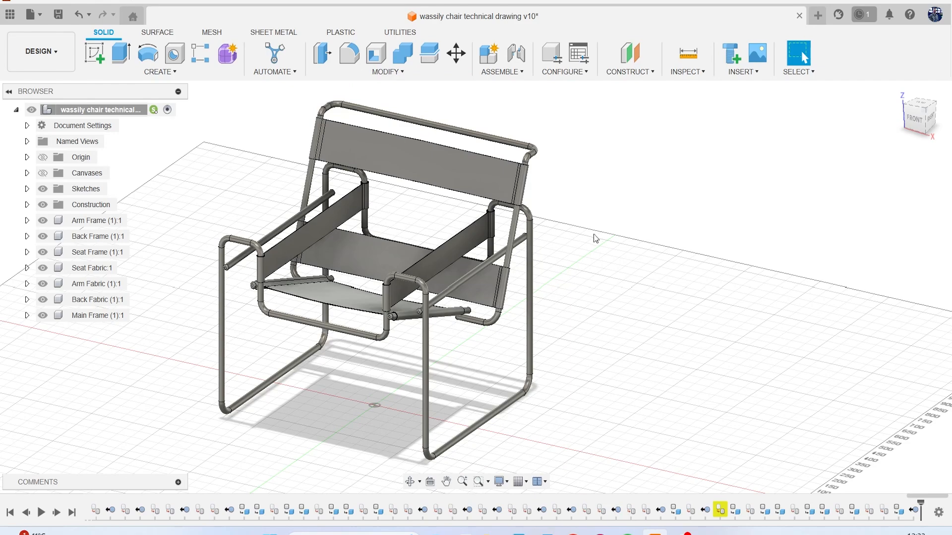
middle_click_drag(581, 269, 533, 286)
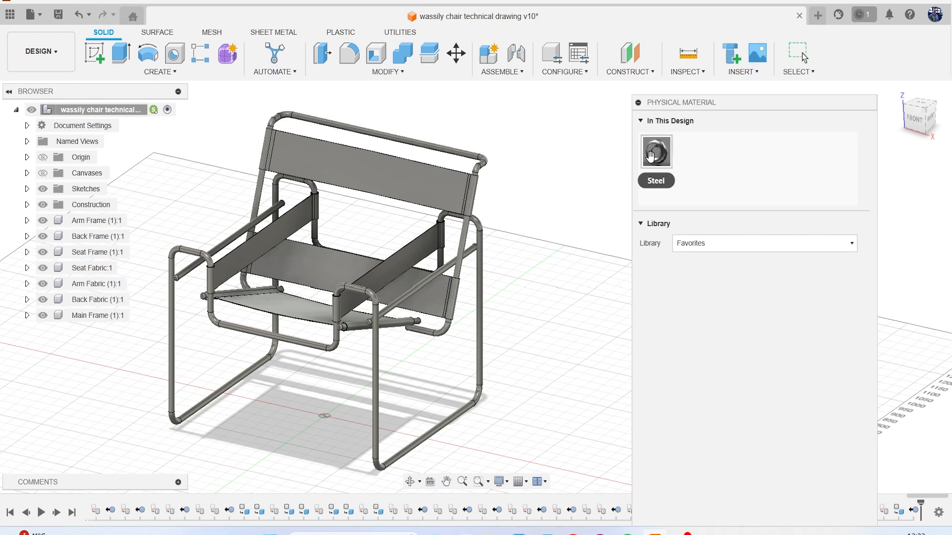
left_click(753, 243)
left_click(723, 262)
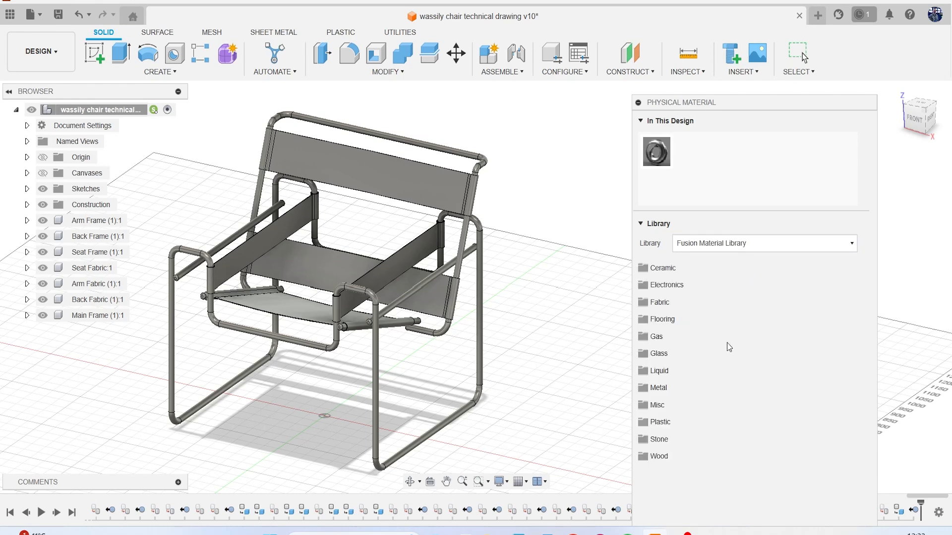
left_click(658, 388)
scroll(729, 397, "down", 3)
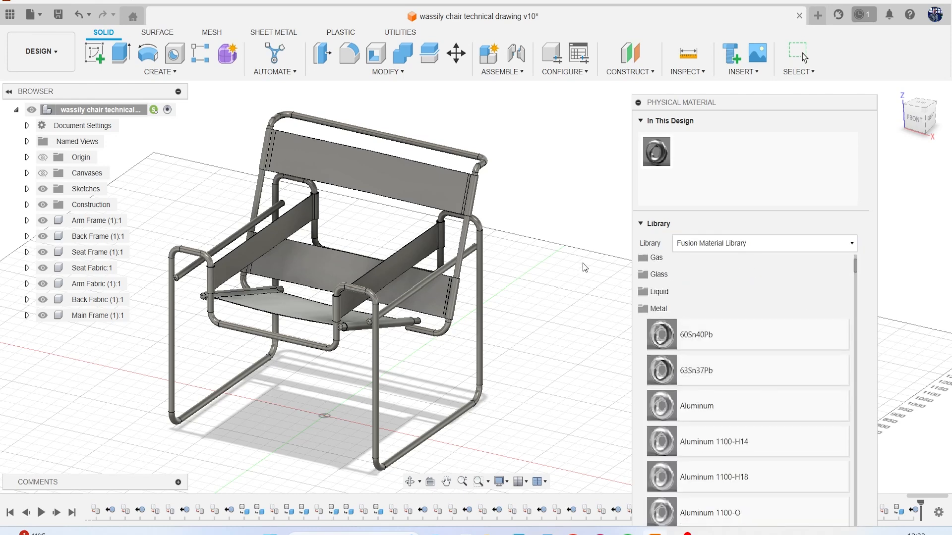
left_click_drag(735, 412, 481, 156)
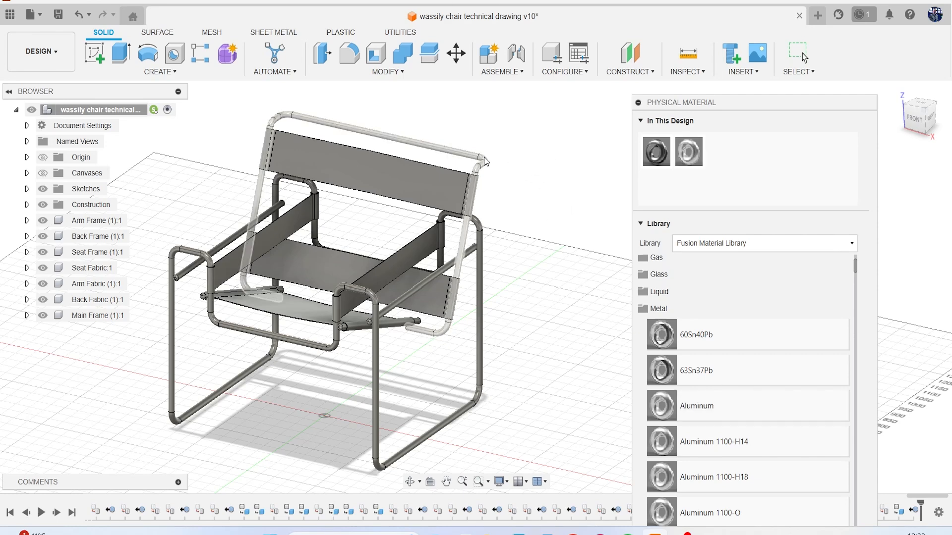
- Assign the Aluminum physical material to the main frame and to both arm frame rods
left_click_drag(689, 151, 228, 325)
left_click_drag(688, 151, 220, 245)
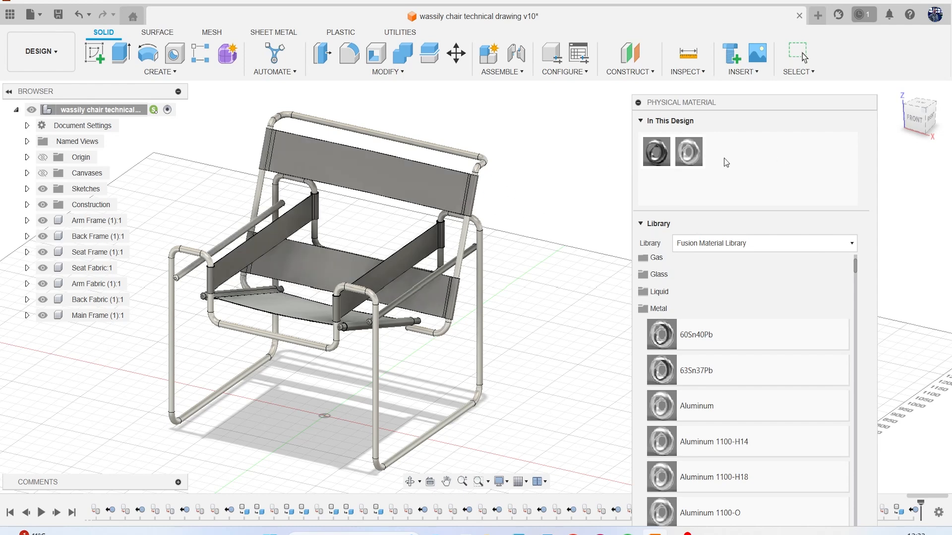
left_click_drag(700, 157, 417, 301)
- Assign the Aluminum physical material from this design to the seat frame rods
left_click_drag(690, 156, 199, 297)
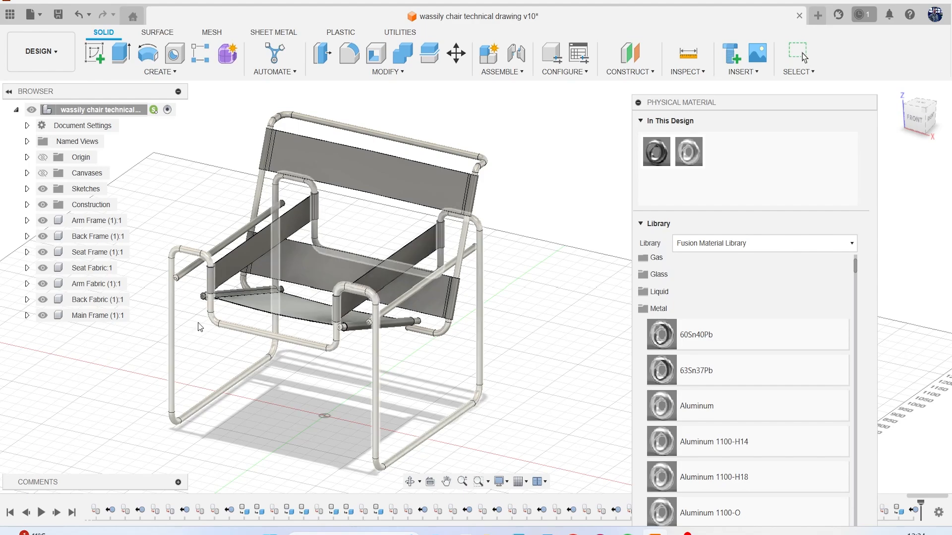
scroll(240, 284, "up", 5)
scroll(241, 284, "up", 3)
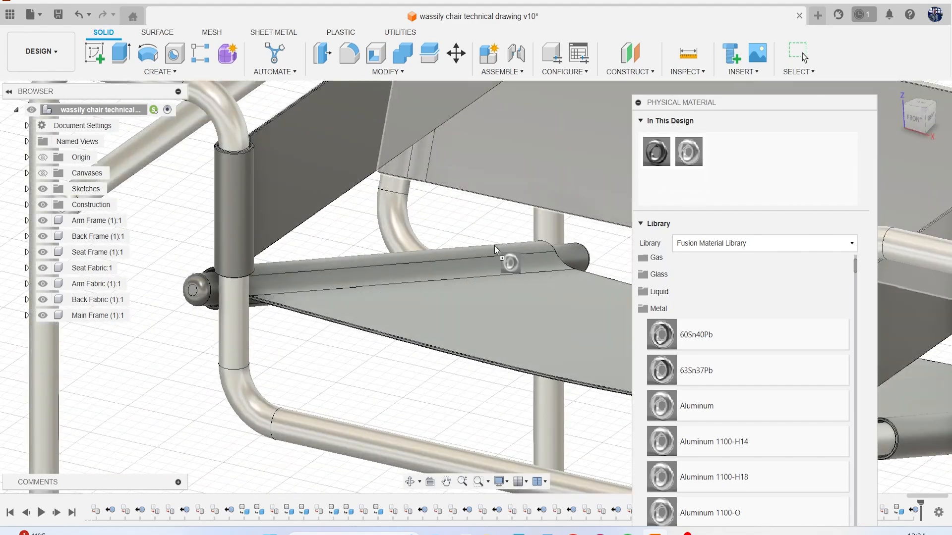
scroll(406, 294, "down", 6)
scroll(408, 294, "down", 5)
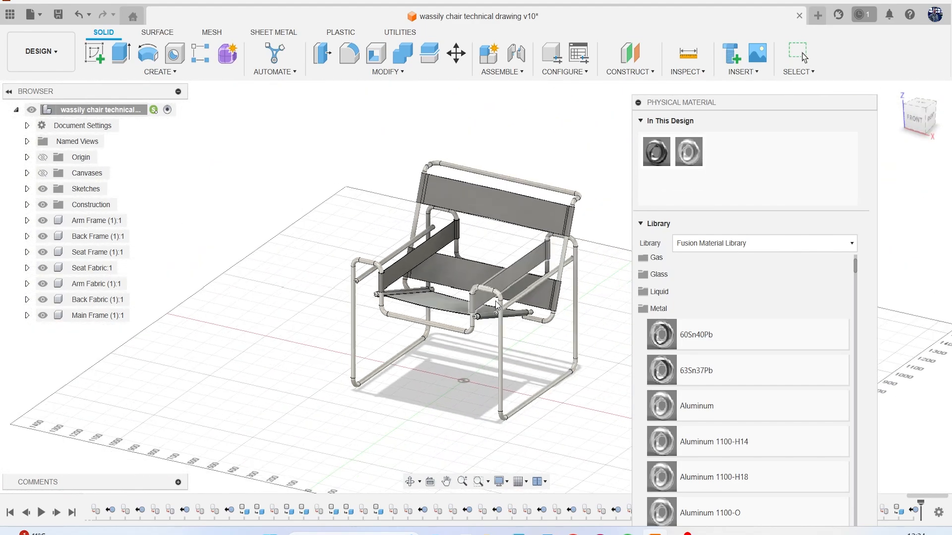
- Look through the Fabric category of the Fusion Material Library for a leather material, and close the physical material settings
left_click(673, 308)
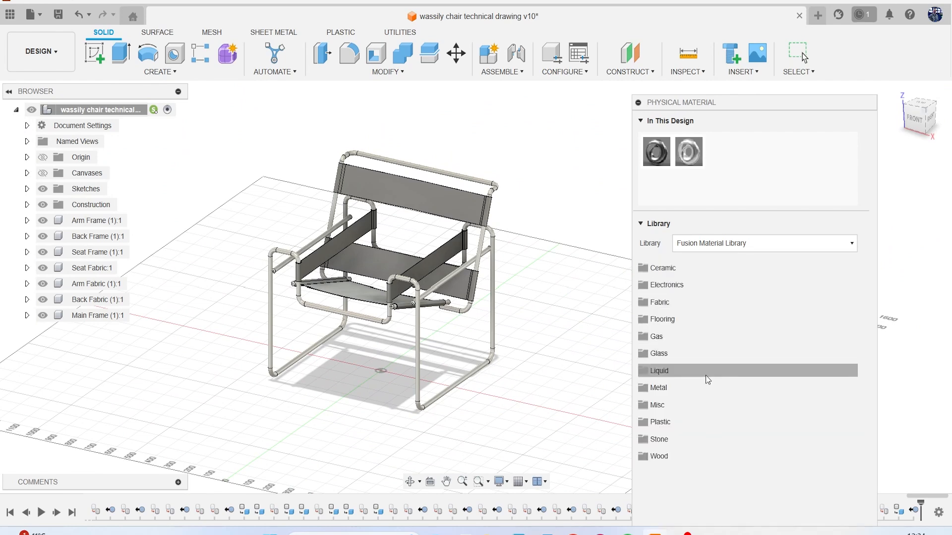
left_click(674, 301)
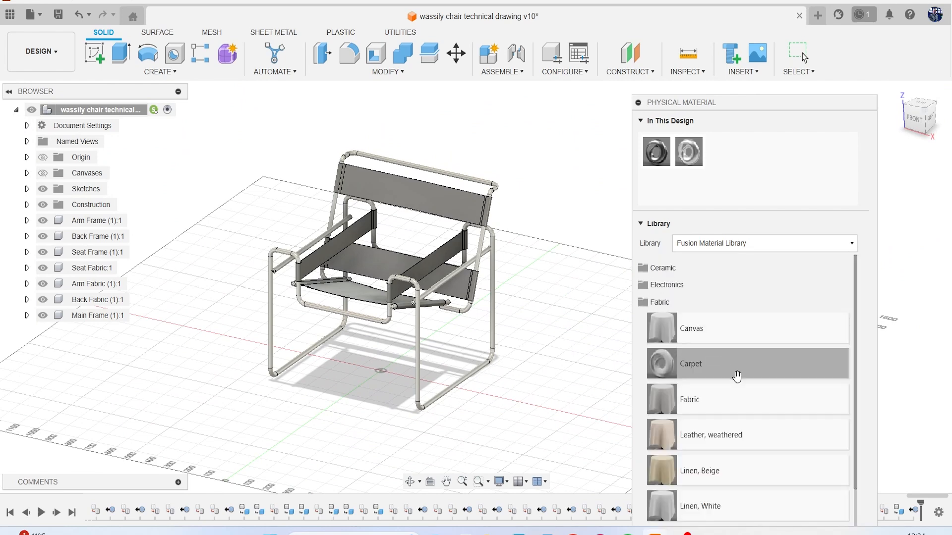
scroll(743, 455, "down", 1)
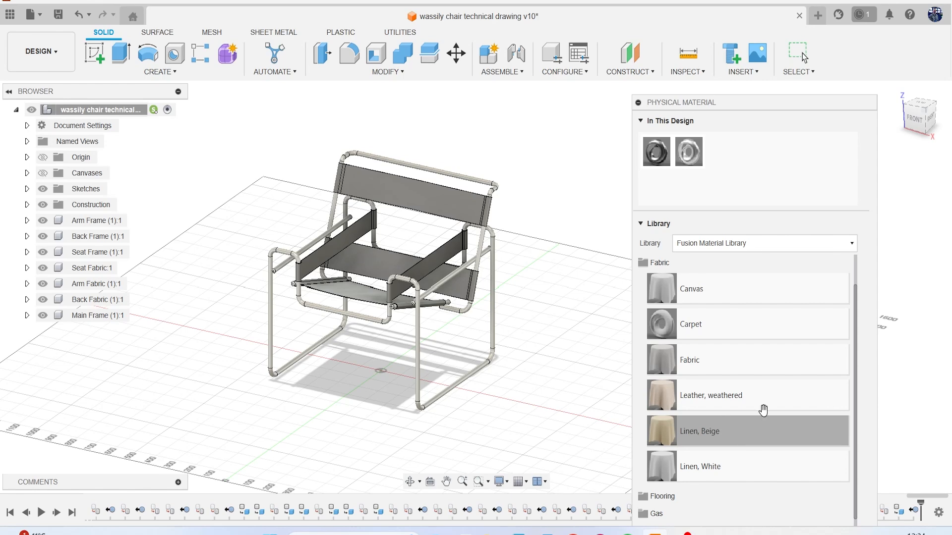
scroll(721, 396, "up", 1)
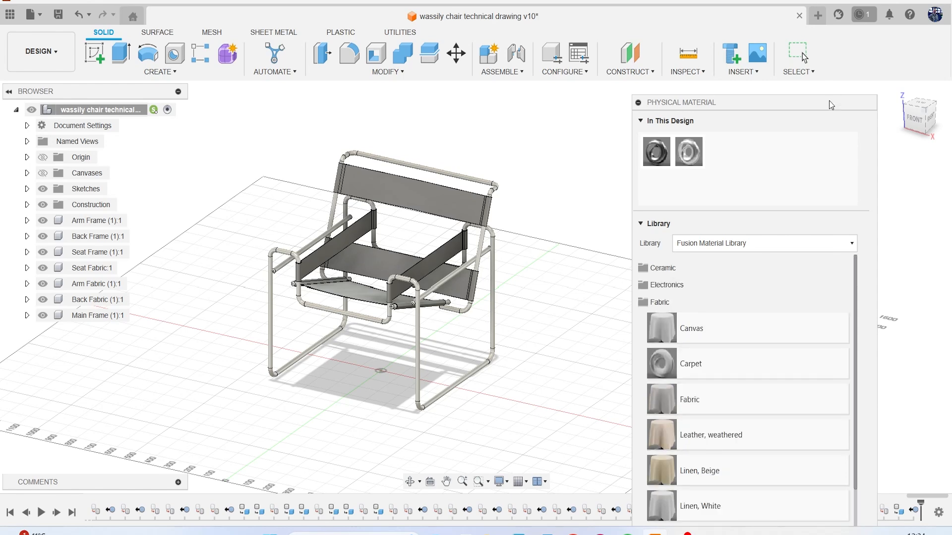
left_click_drag(832, 101, 808, 17)
left_click(825, 501)
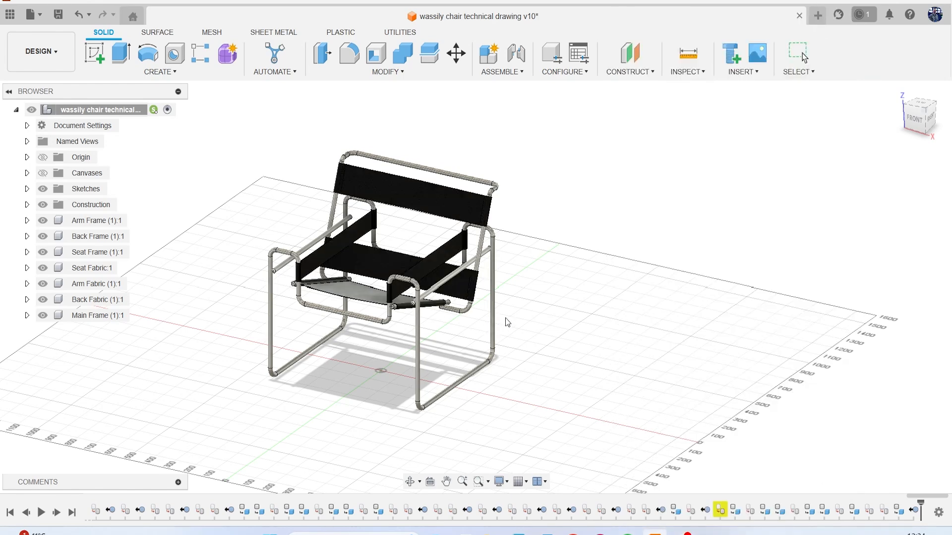
- Start a new physical material in the material manager, dismissing the choice of an existing base material
scroll(348, 227, "up", 5)
left_click(385, 72)
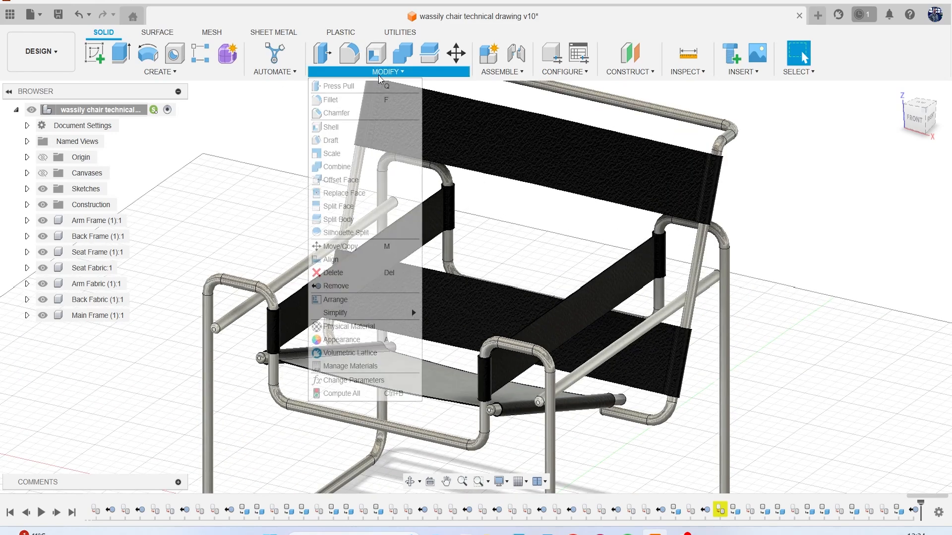
left_click(361, 375)
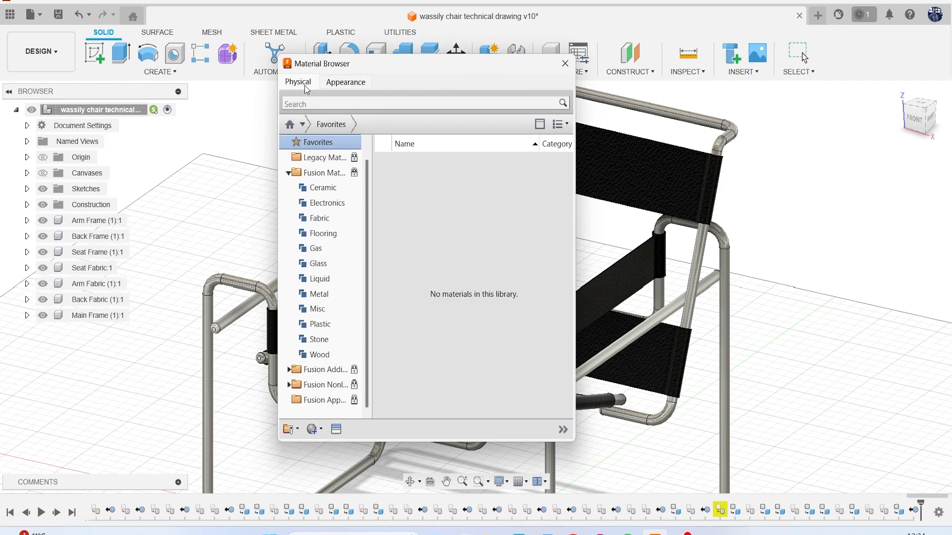
left_click(358, 83)
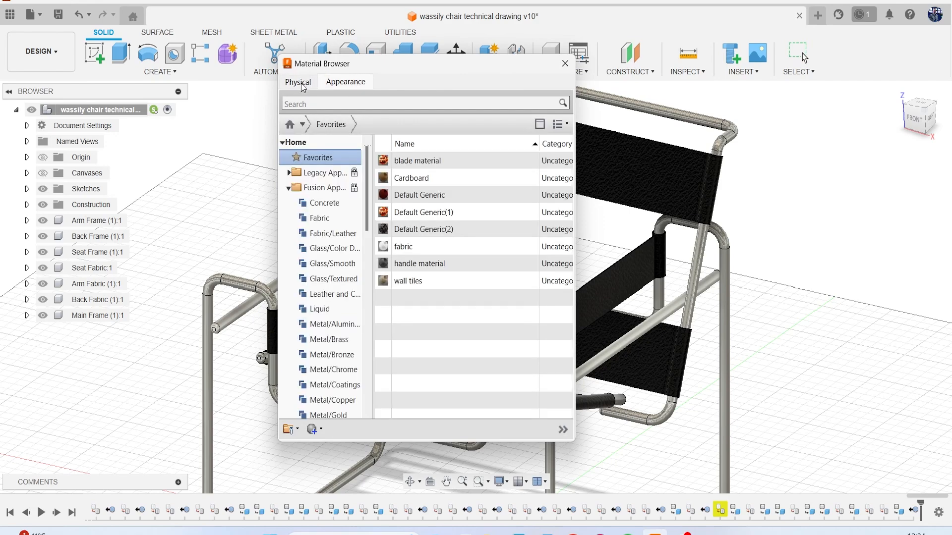
left_click(299, 82)
left_click(314, 429)
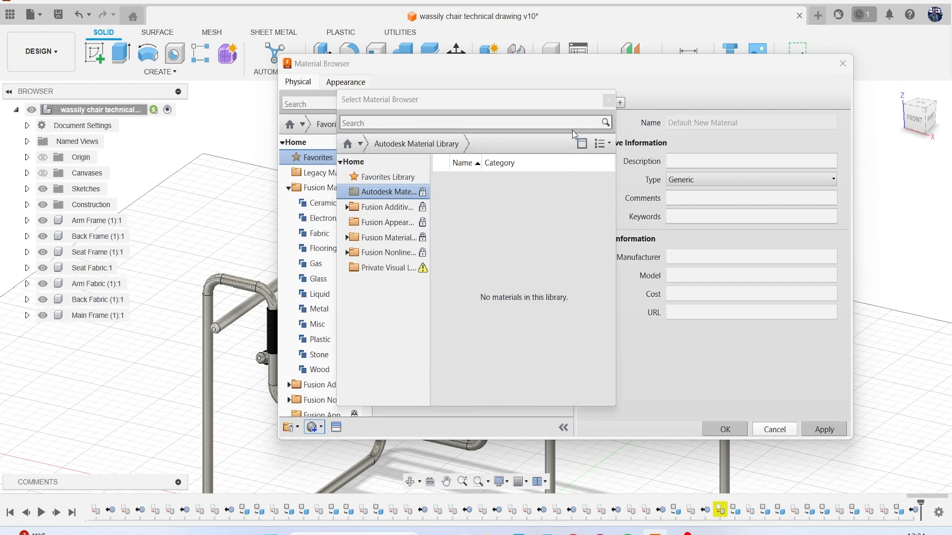
left_click(609, 101)
- Set the new material's description to Leather and its type to Textile, and apply the settings
left_click(683, 163)
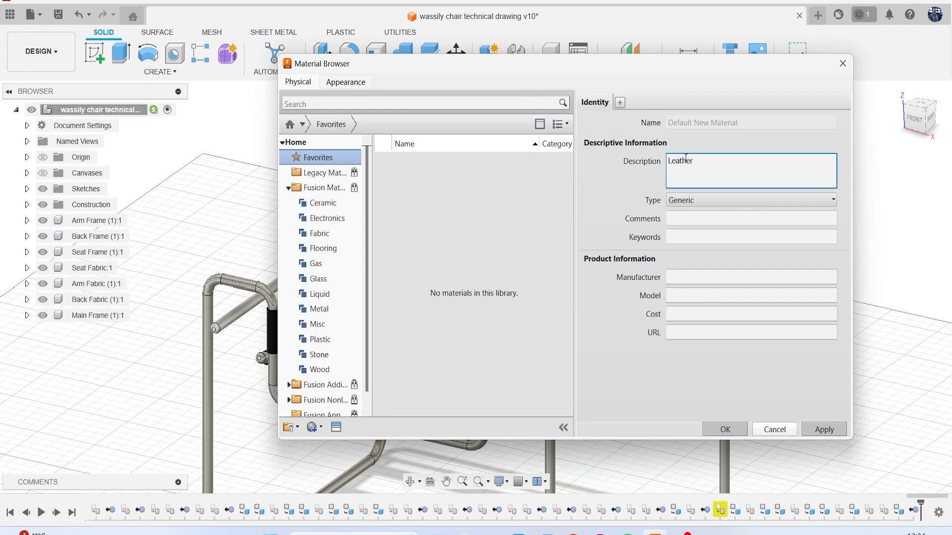
left_click(696, 196)
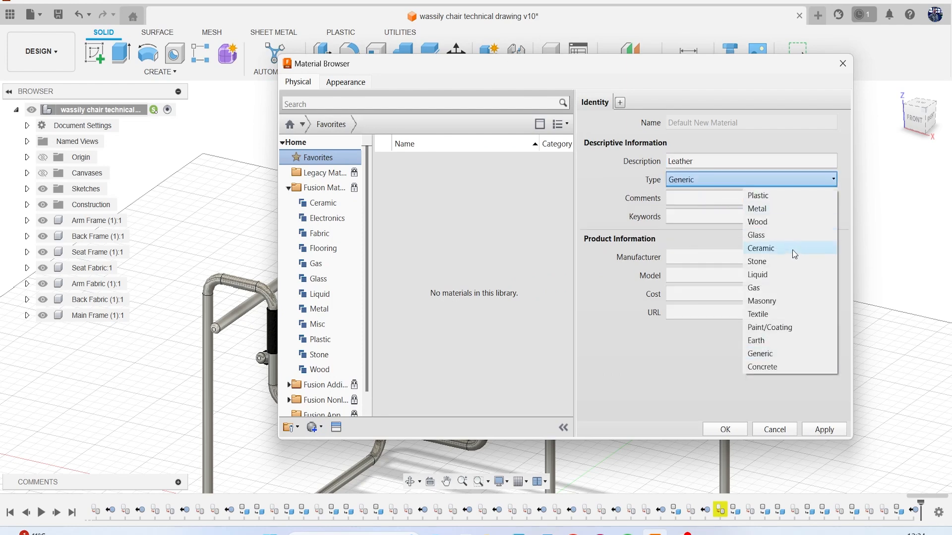
left_click(783, 315)
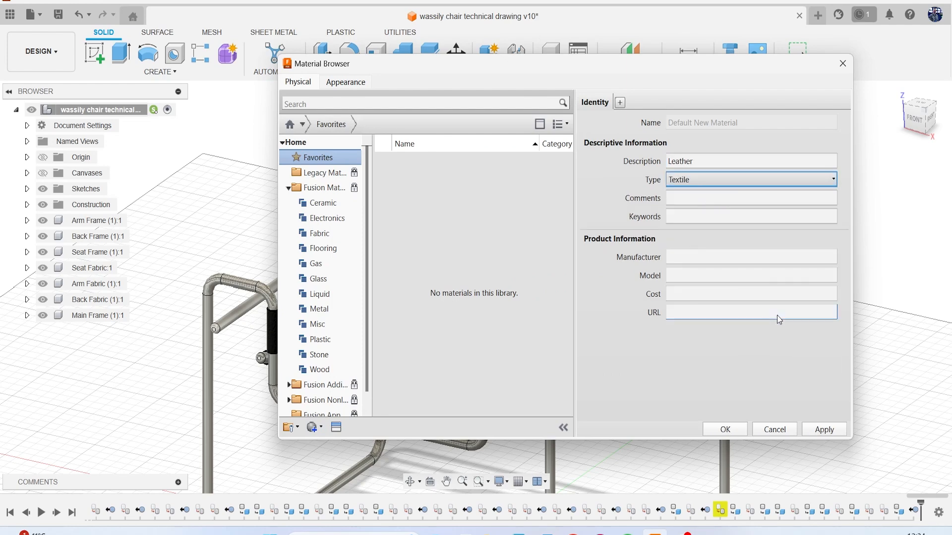
left_click(816, 430)
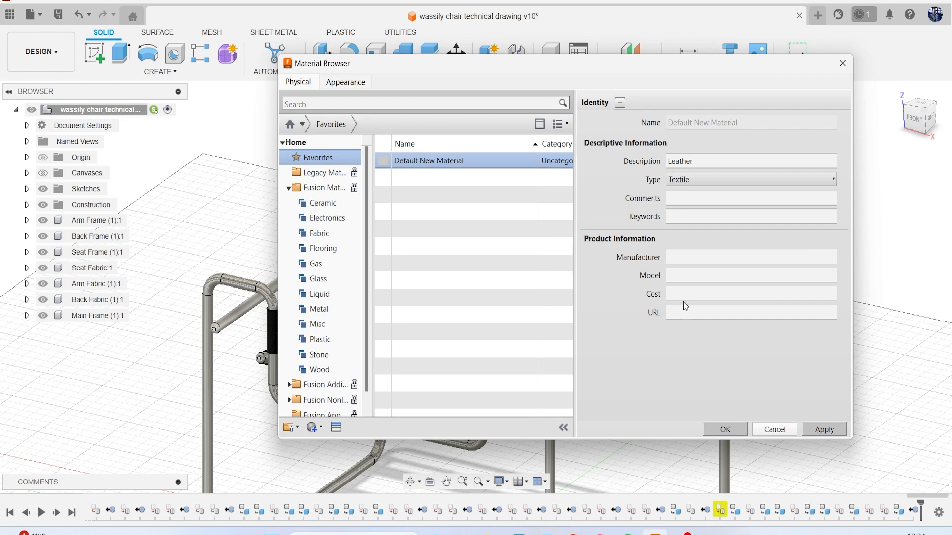
- Rename the new favorite material as Leather and close the material manager
right_click(424, 161)
left_click(443, 183)
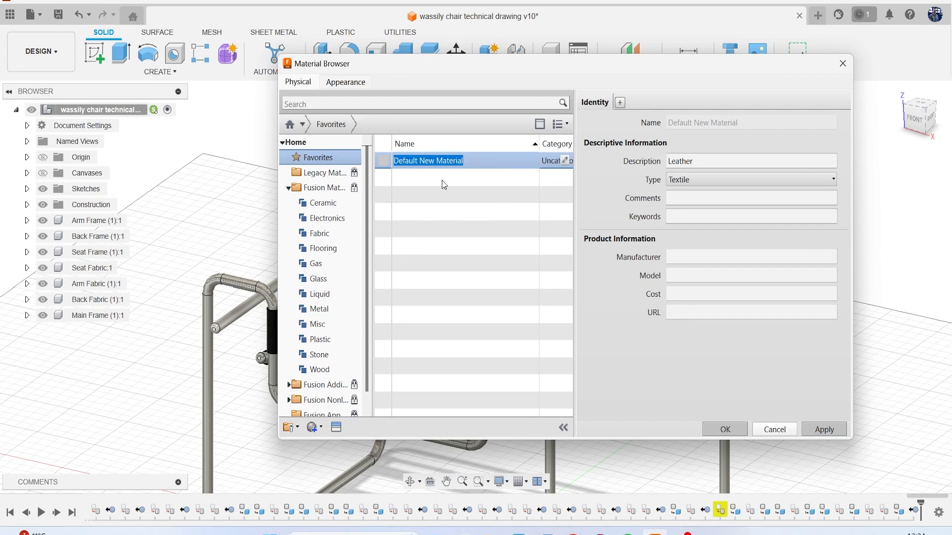
type("Leather")
key("Return")
left_click(775, 429)
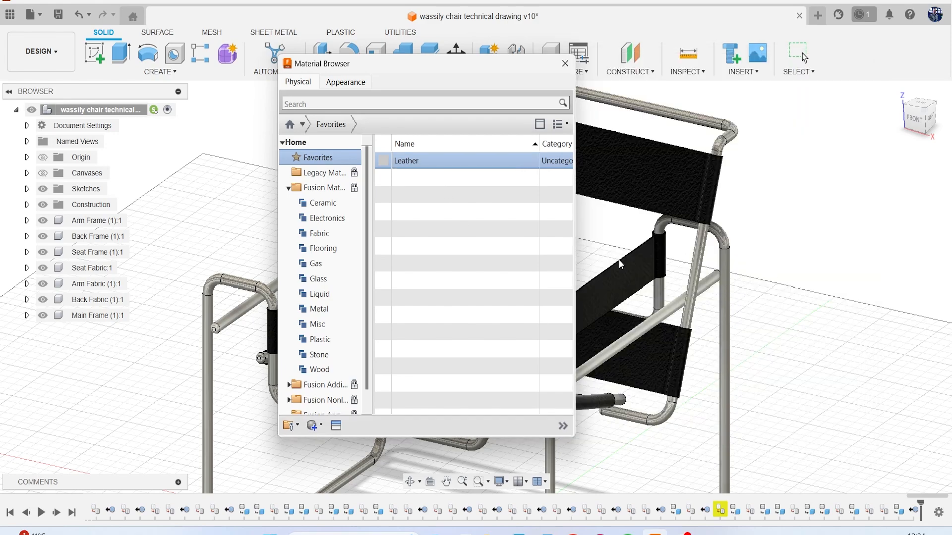
left_click(565, 63)
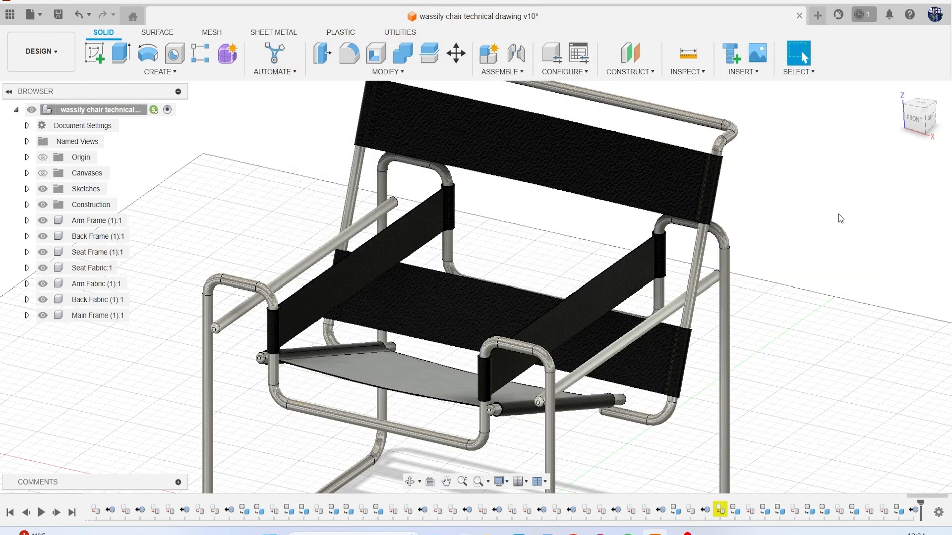
- Assign the custom Leather physical material from the Favorites library to the upper and lower back fabric bands and the seat fabric
left_click(389, 72)
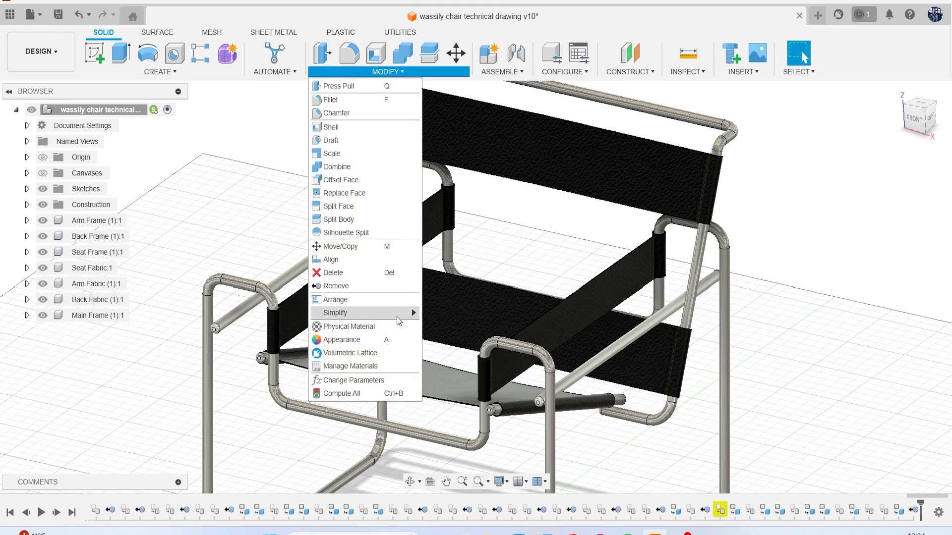
left_click(365, 376)
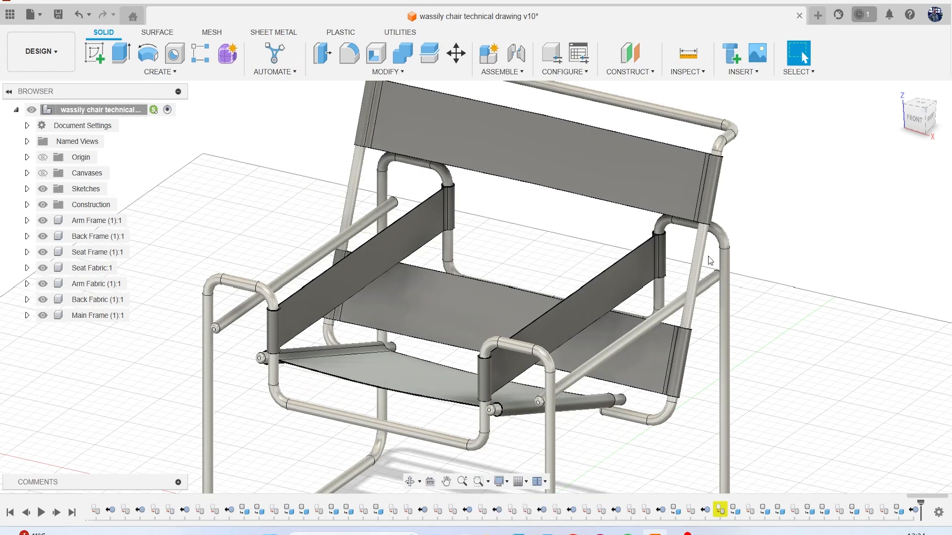
left_click(690, 159)
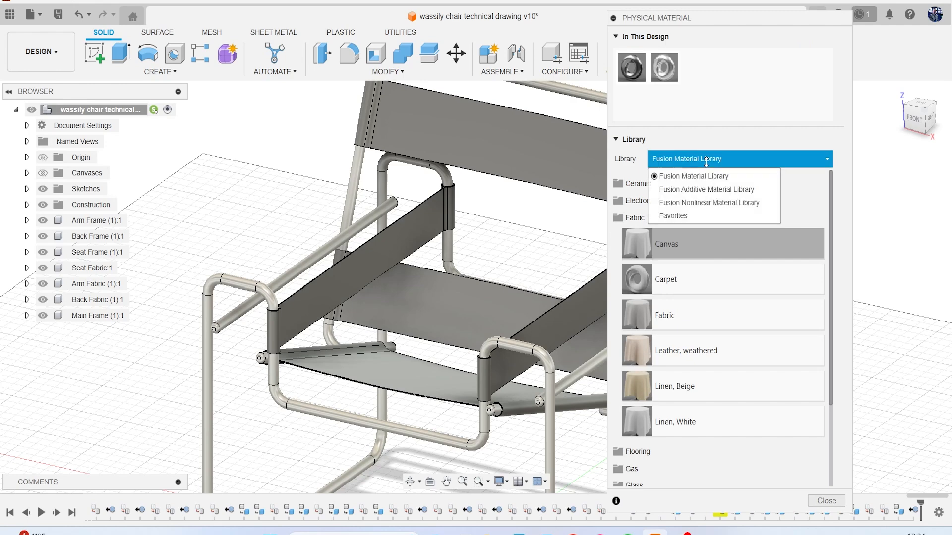
left_click(706, 214)
left_click_drag(680, 196, 515, 144)
left_click_drag(706, 78, 470, 291)
left_click_drag(706, 68, 413, 371)
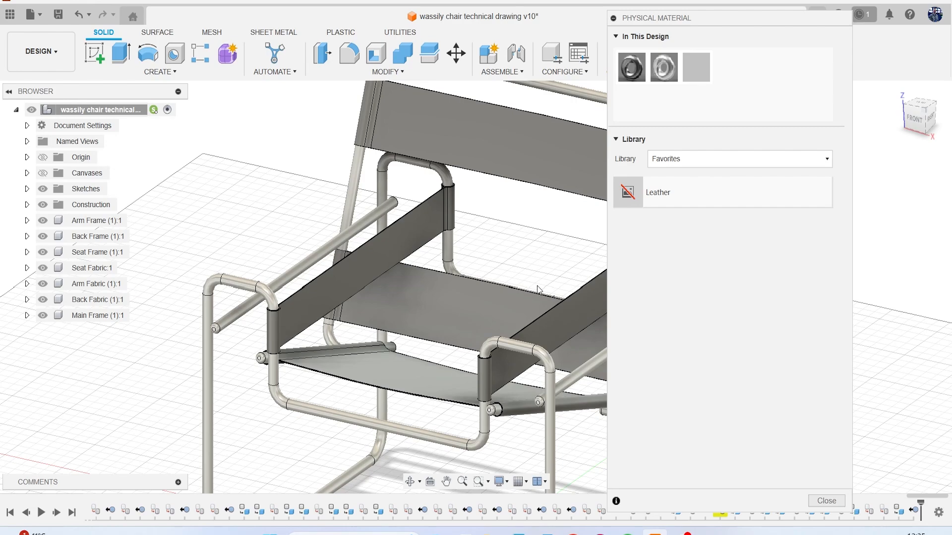
left_click(827, 500)
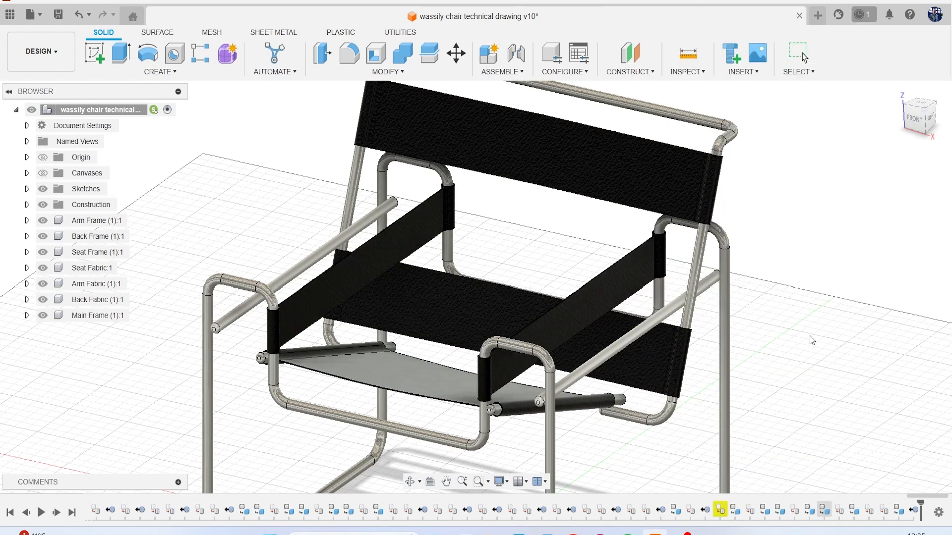
- Start a new drawing from the design and move its settings dialog clear of the chair
scroll(856, 314, "down", 3)
middle_click_drag(783, 252, 716, 287)
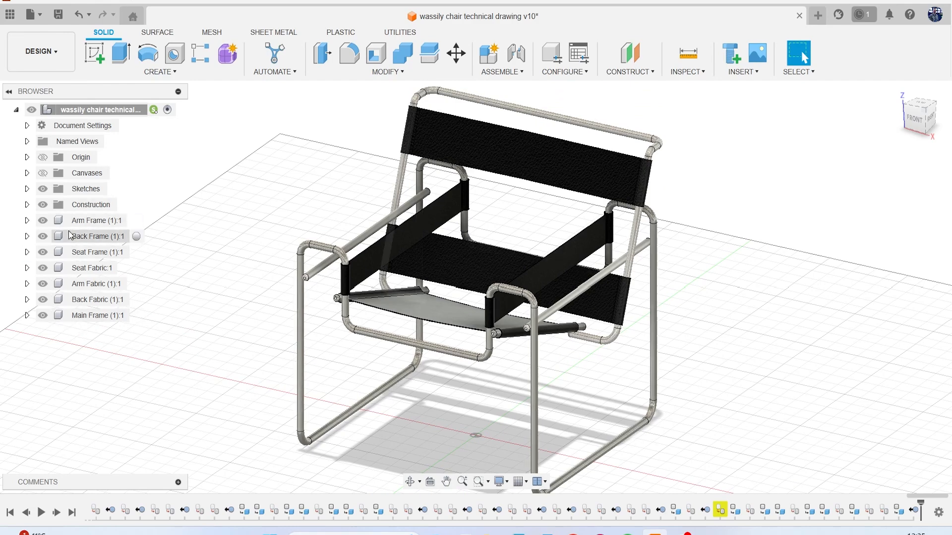
left_click(39, 65)
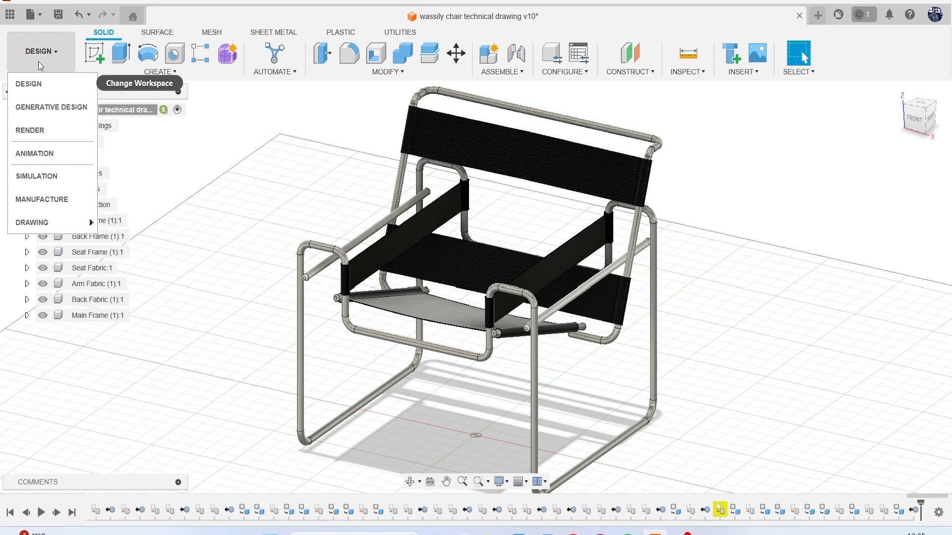
mouse_move(46, 225)
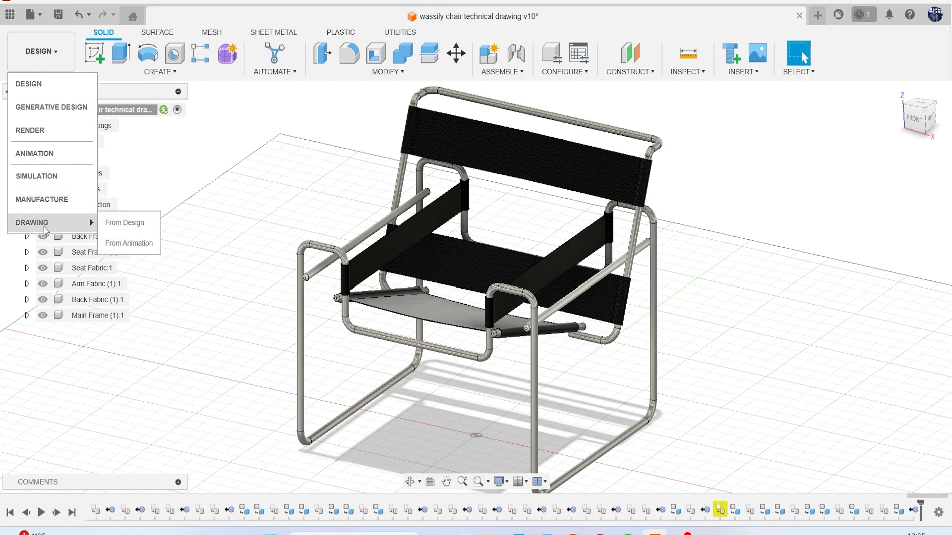
left_click(124, 223)
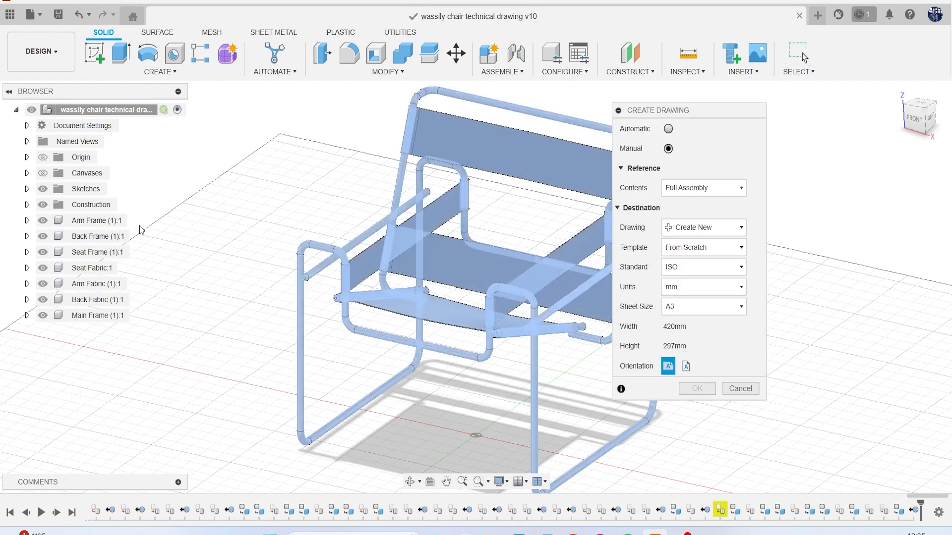
mouse_move(696, 115)
left_mouse_down()
mouse_move(433, 127)
mouse_move(326, 115)
left_mouse_up()
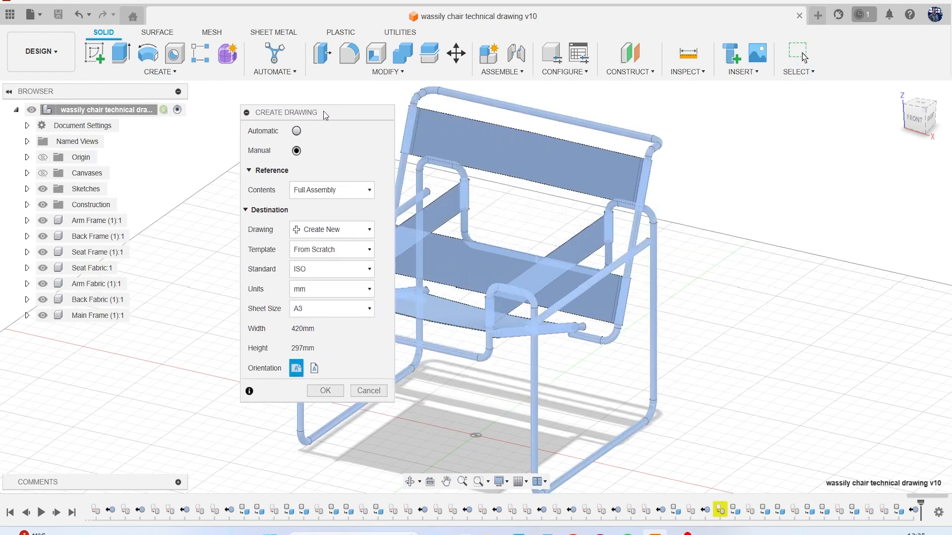
- Create the drawing automatically from the full assembly, using the ISO standard, mm units, A3 landscape sheets and the First Level structure
left_click(296, 131)
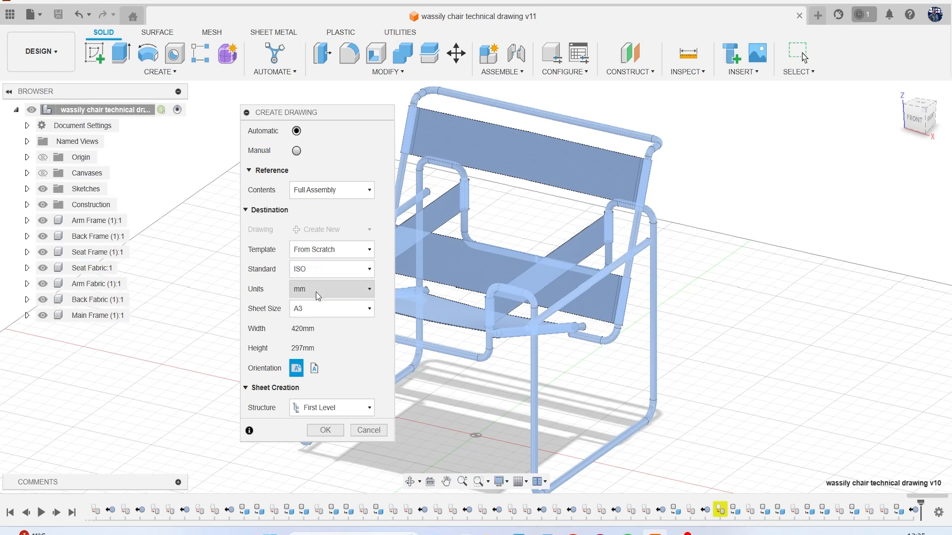
left_click(317, 269)
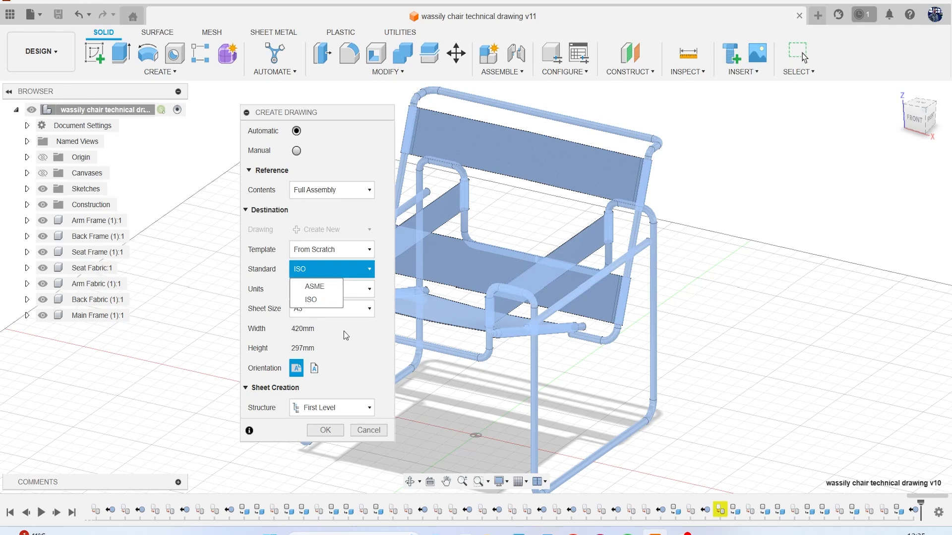
left_click(341, 322)
left_click(334, 293)
left_click(336, 329)
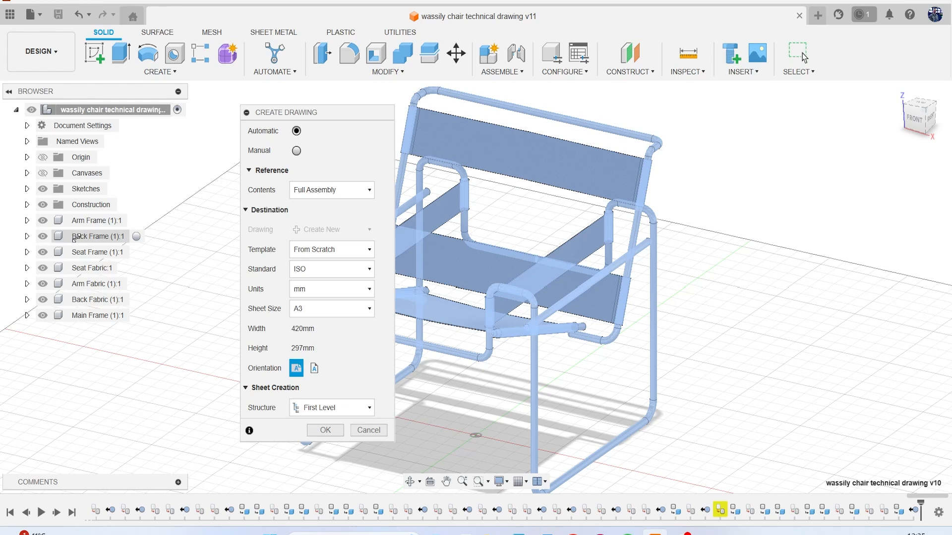
left_click(345, 406)
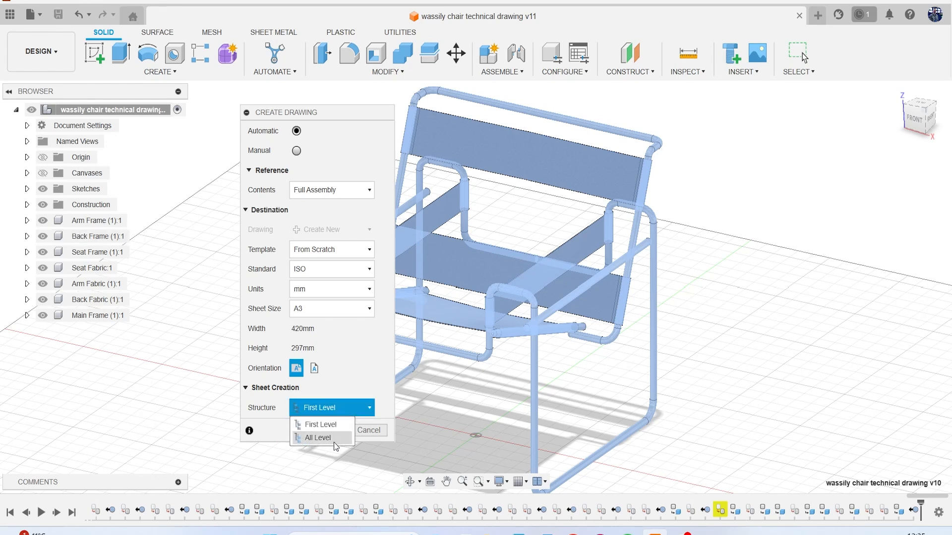
left_click(341, 402)
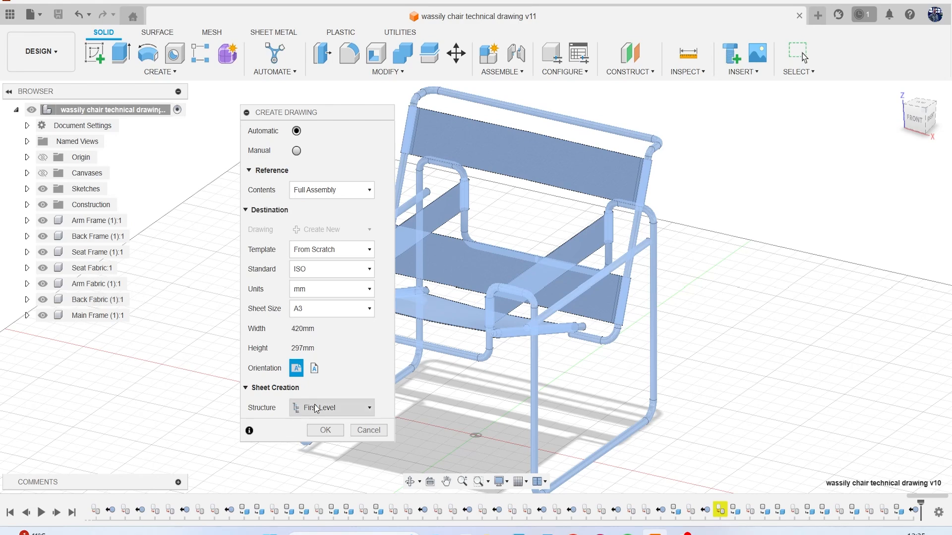
left_click(324, 432)
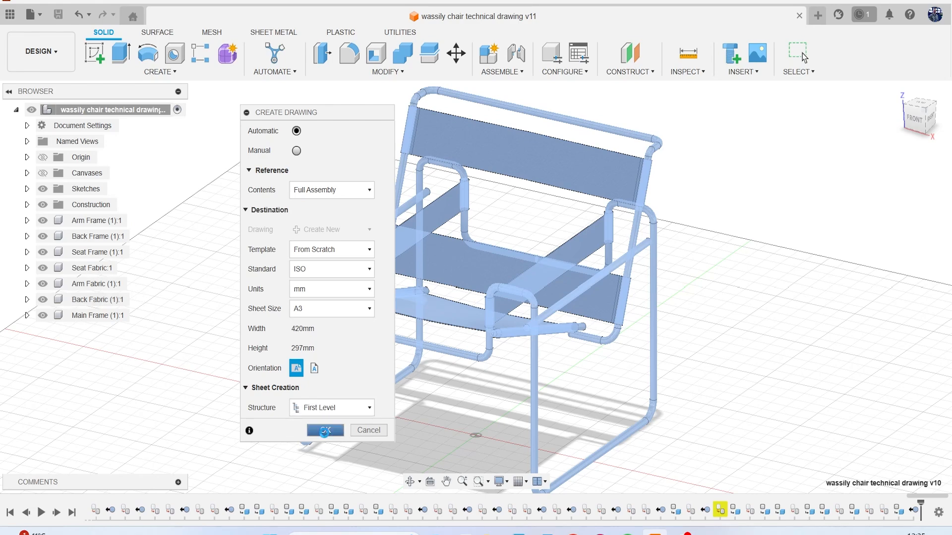
left_click(688, 532)
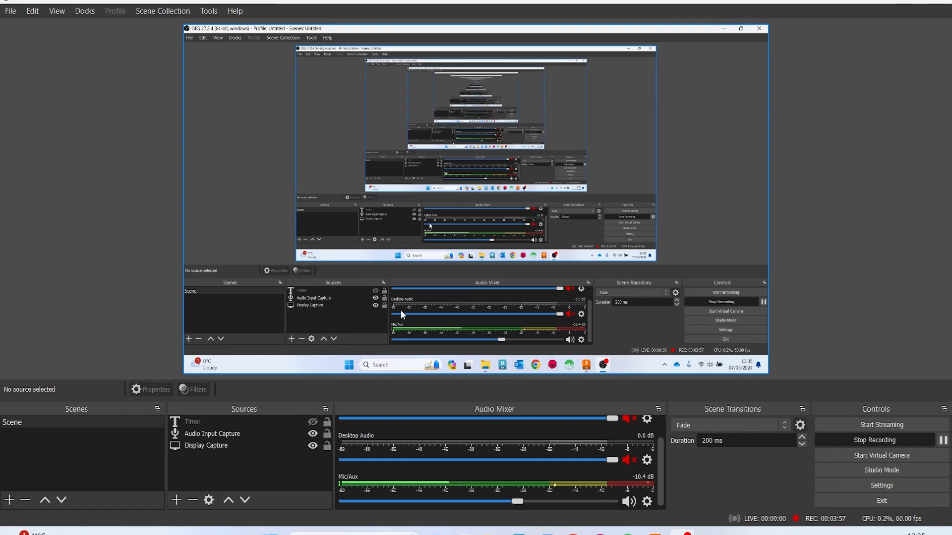
left_click(688, 532)
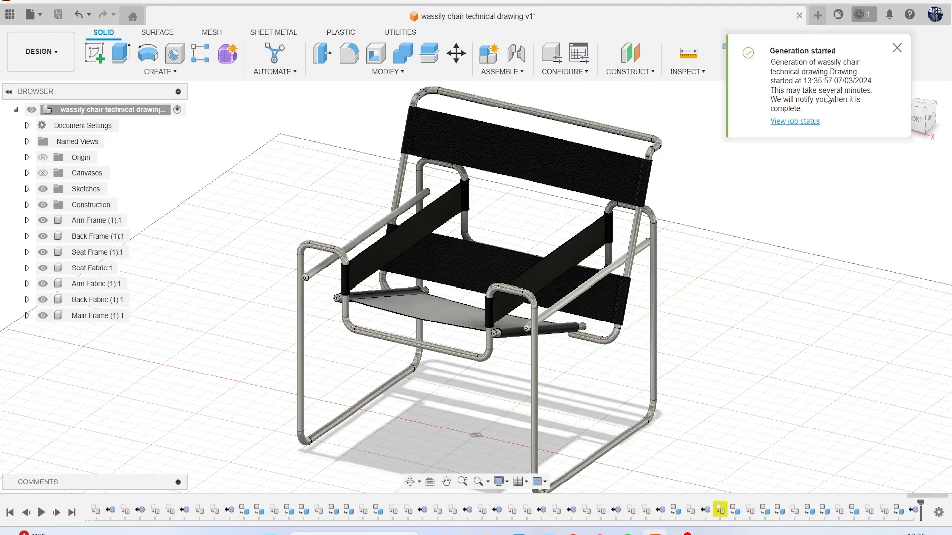
- Check the drawing automation job's status, then open the completed chair drawing and show its first sheet with the parts list
left_click(793, 121)
left_click_drag(589, 79, 525, 99)
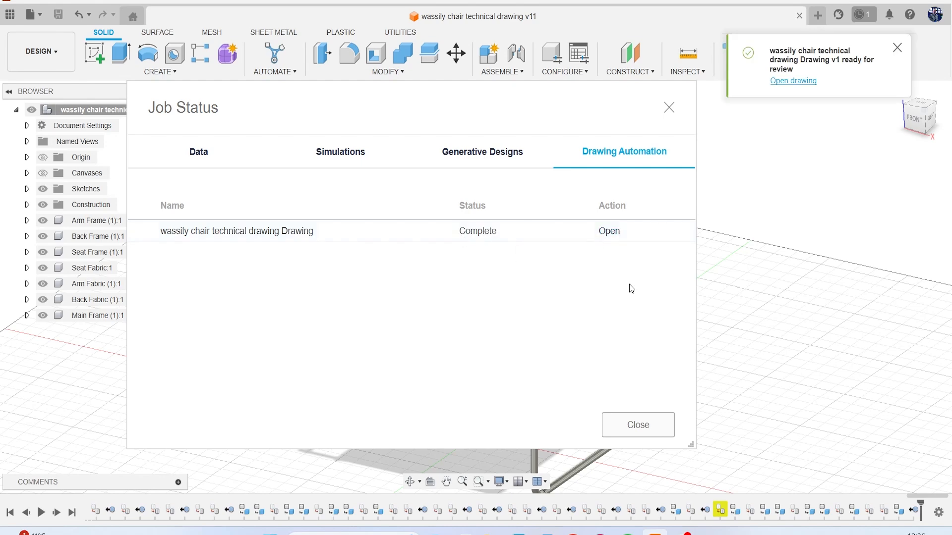
left_click(608, 233)
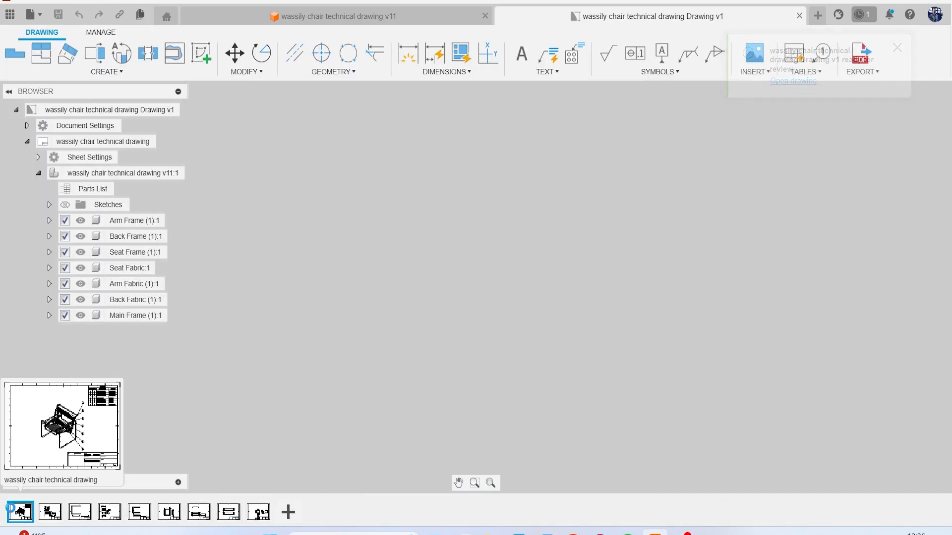
left_click(16, 511)
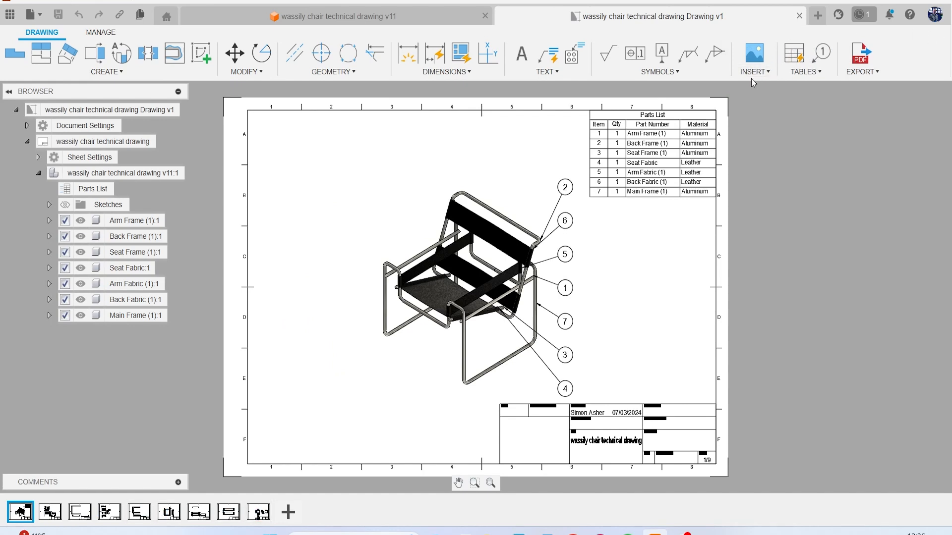
- Look through the generated sheets from the second assembly sheet to the Main Frame, examining their views and automatic dimensions
left_click(50, 513)
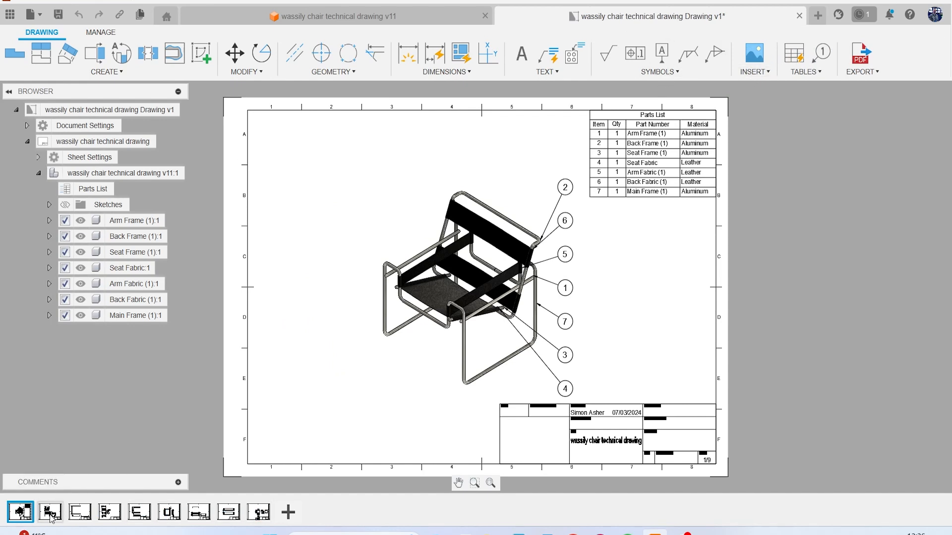
left_click(90, 507)
left_click(857, 124)
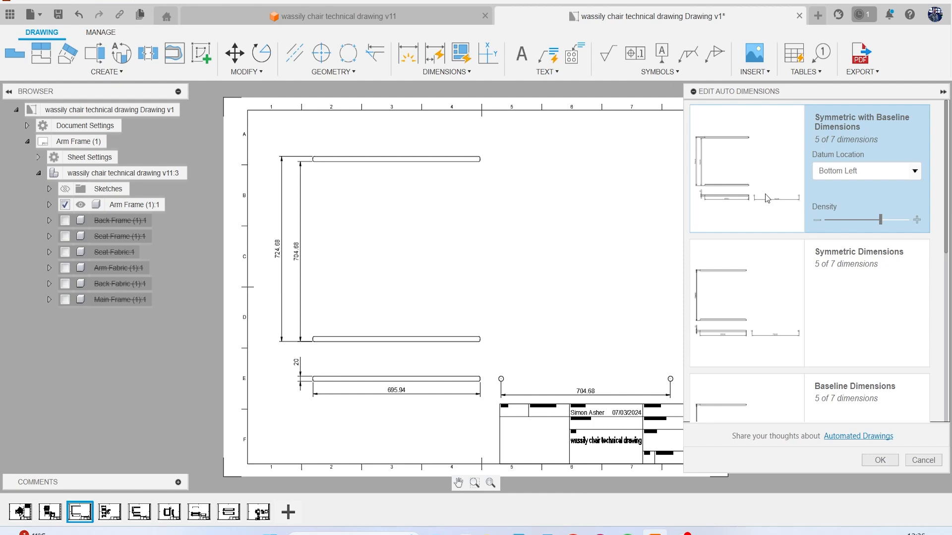
left_click(108, 514)
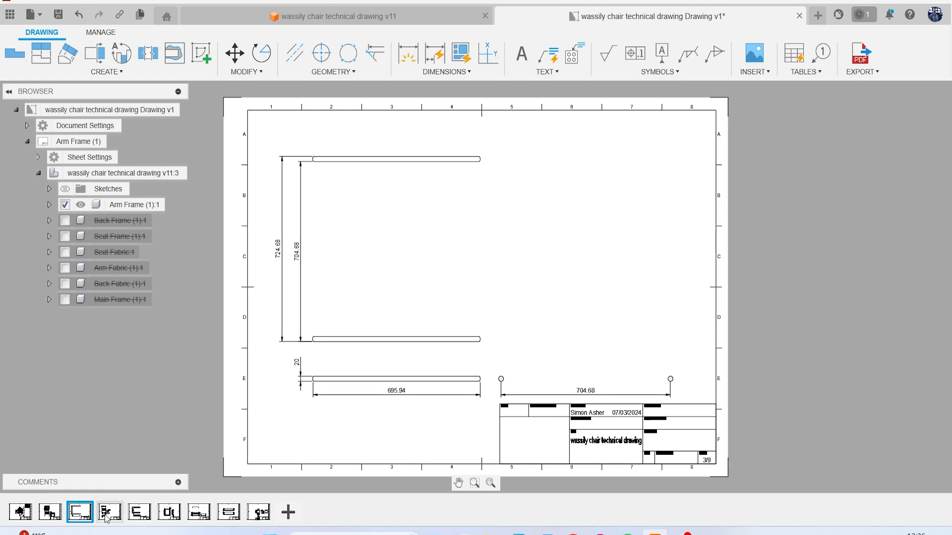
left_click(108, 513)
left_click(79, 513)
left_click(119, 516)
left_click(139, 513)
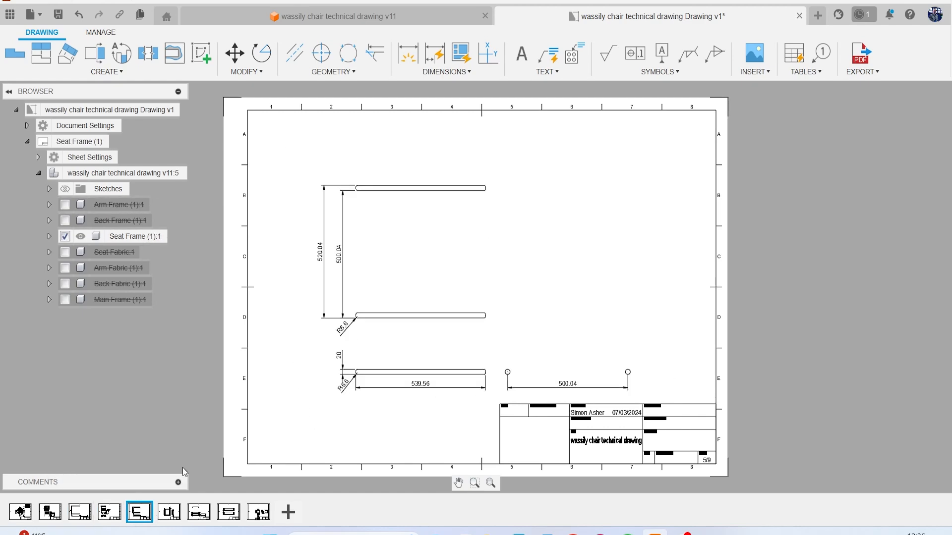
left_click(171, 516)
left_click(199, 513)
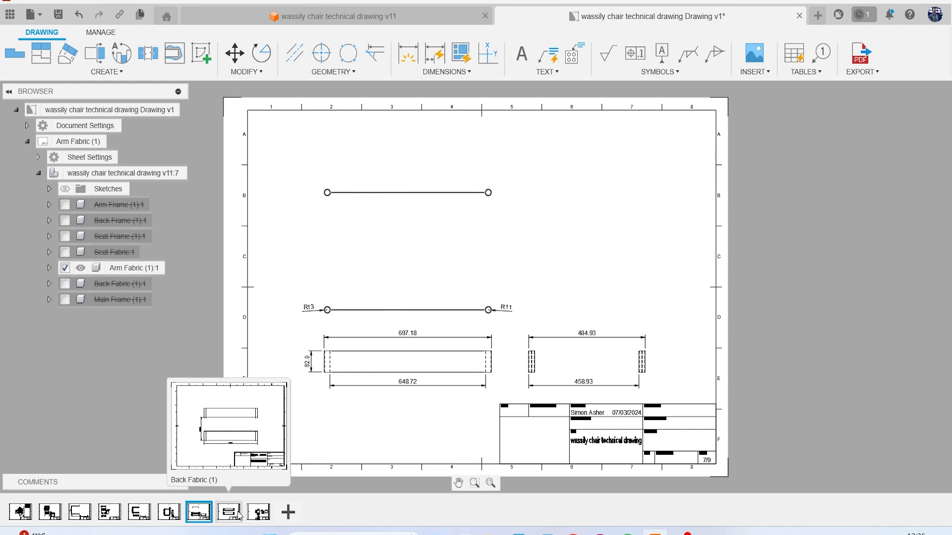
left_click(228, 513)
left_click(261, 513)
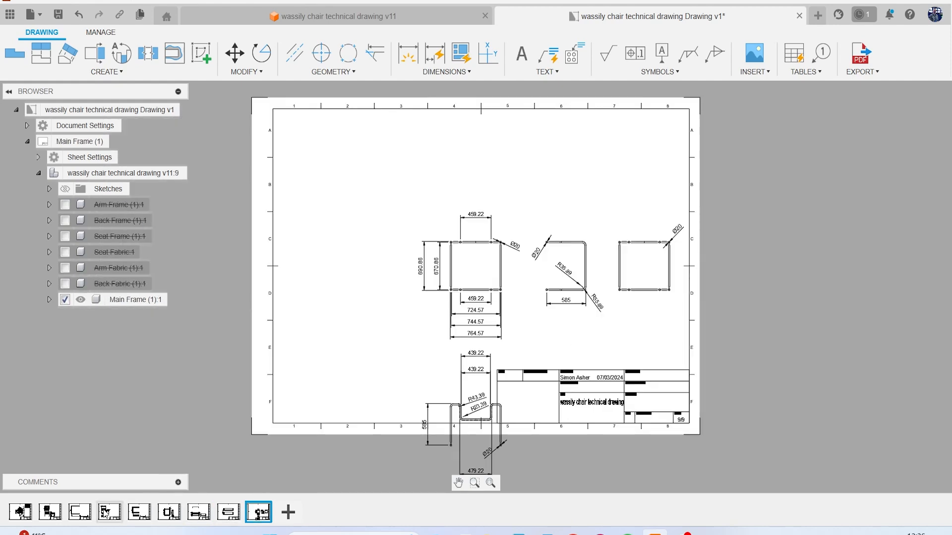
- Examine the component sheets again in order, from Arm Frame to Main Frame, checking how views and dimensions are laid out
left_click(79, 516)
mouse_move(80, 513)
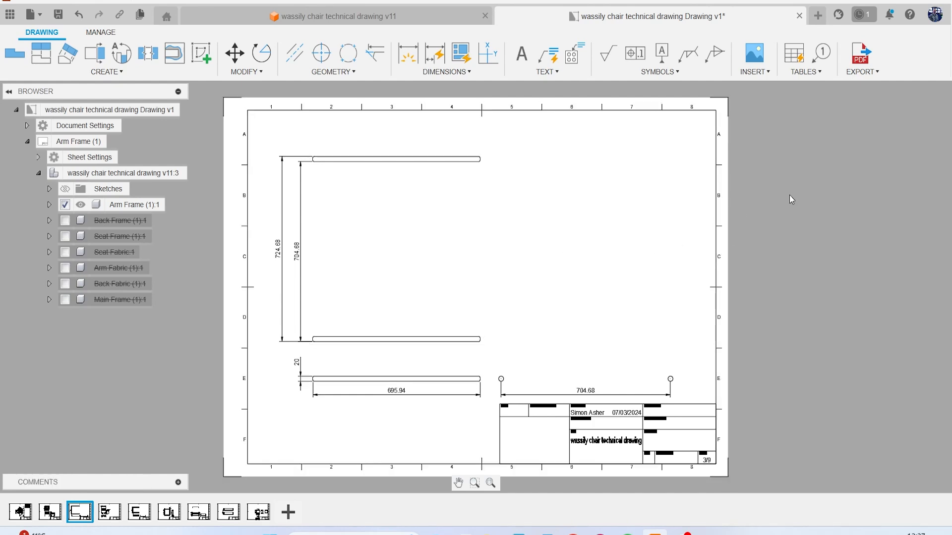
left_click(112, 518)
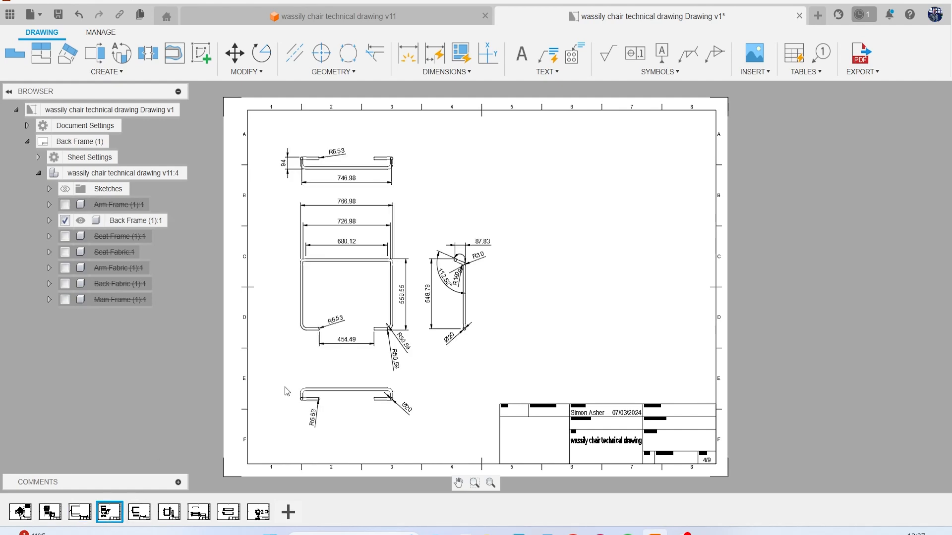
left_click(140, 512)
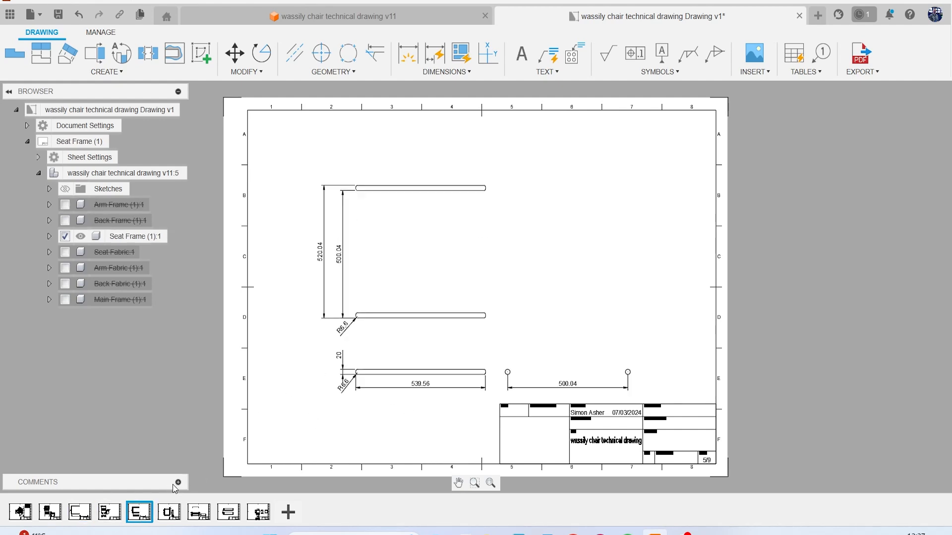
left_click(170, 514)
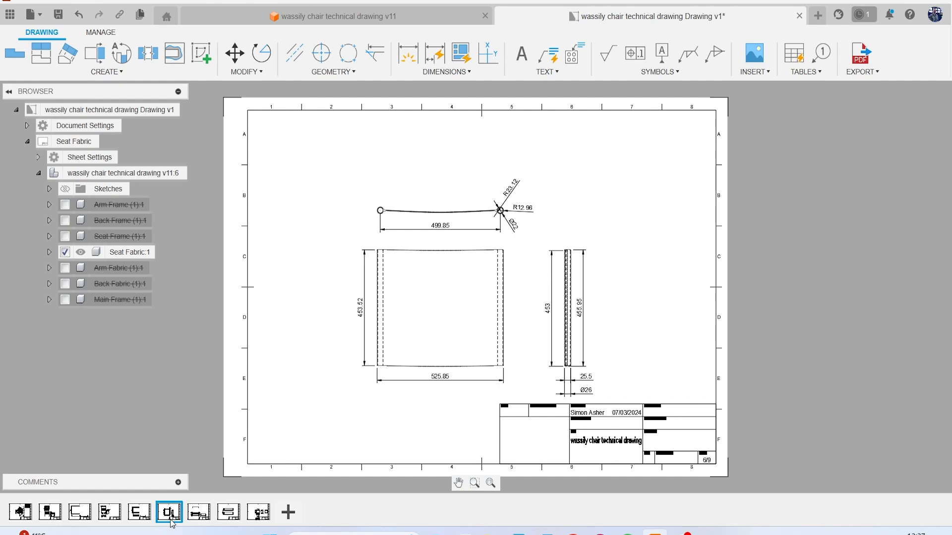
left_click(203, 516)
left_click(232, 516)
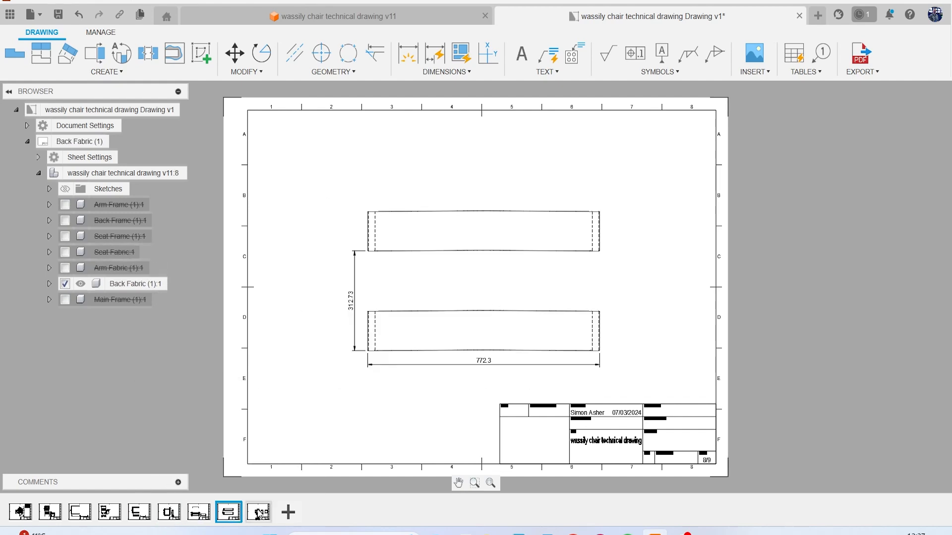
left_click(259, 514)
- On the Back Frame sheet, move the main view slightly up and shift the side view farther to the right of it
left_click(113, 515)
mouse_move(340, 304)
left_mouse_down()
mouse_move(378, 300)
mouse_move(425, 272)
mouse_move(333, 272)
mouse_move(332, 296)
mouse_move(353, 291)
mouse_move(342, 292)
left_mouse_up()
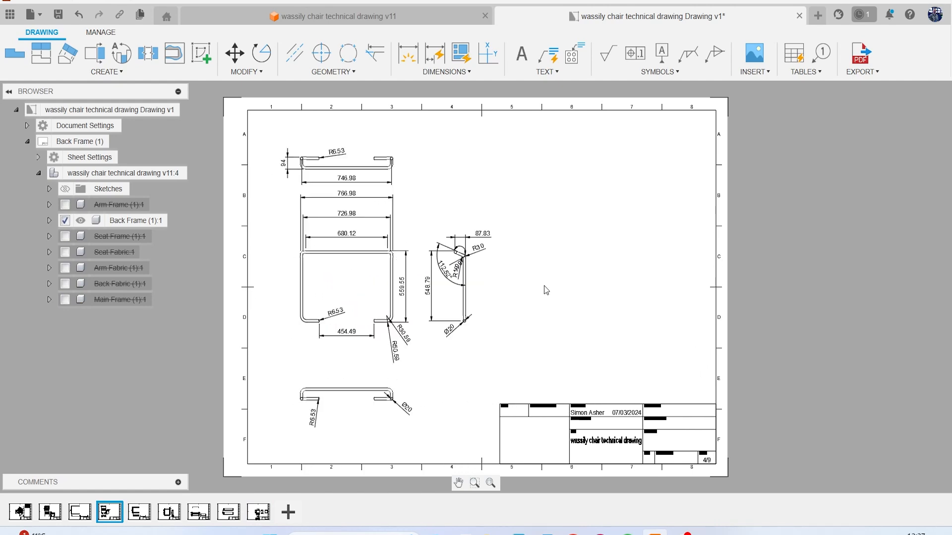
left_click_drag(462, 298, 510, 300)
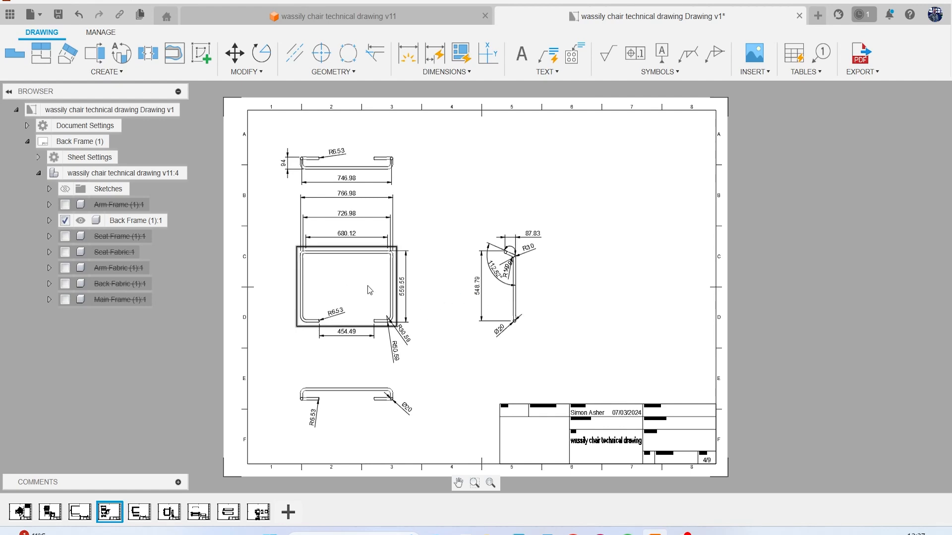
left_click_drag(478, 297, 489, 305)
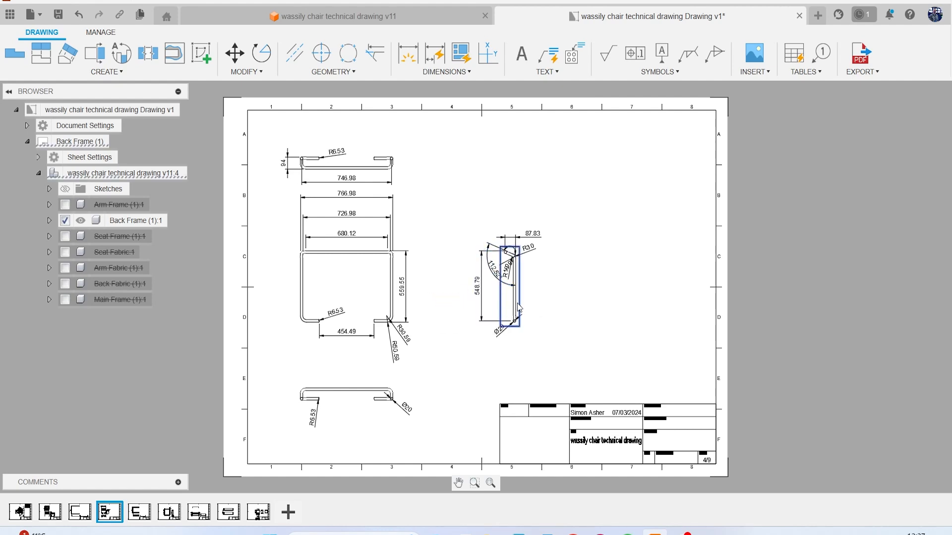
key("m")
left_click(489, 301)
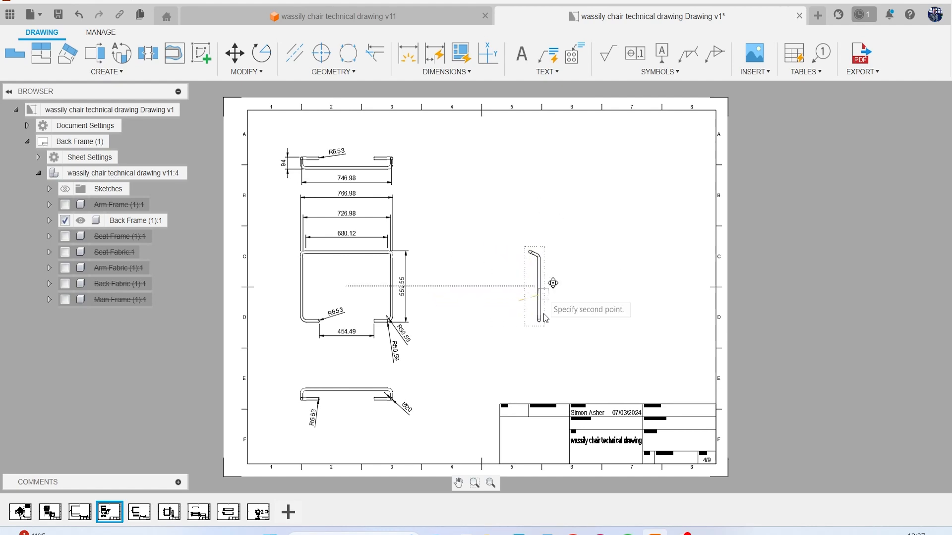
left_click(516, 332)
- Move the Back Frame's main view slightly up and to the right, keeping it aligned with its projected views
left_click(381, 217)
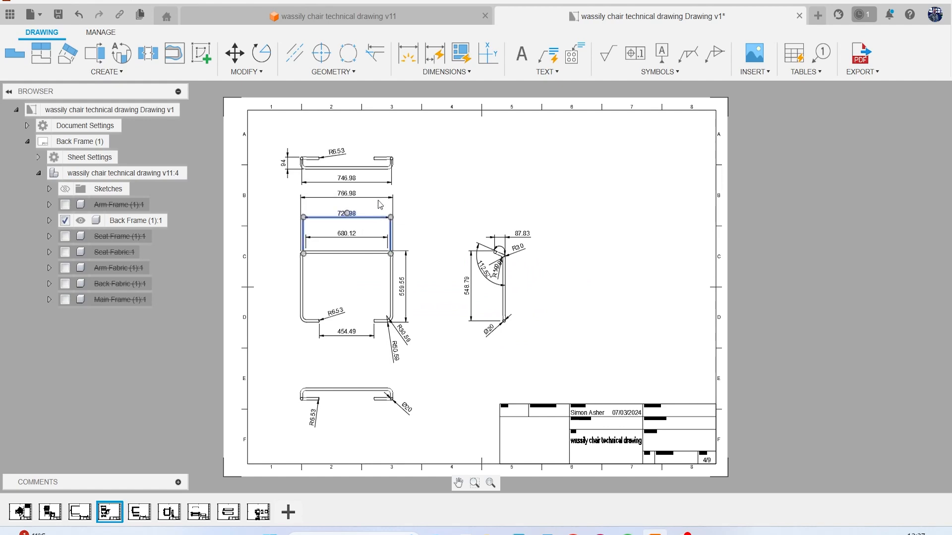
key("m")
left_click(399, 282)
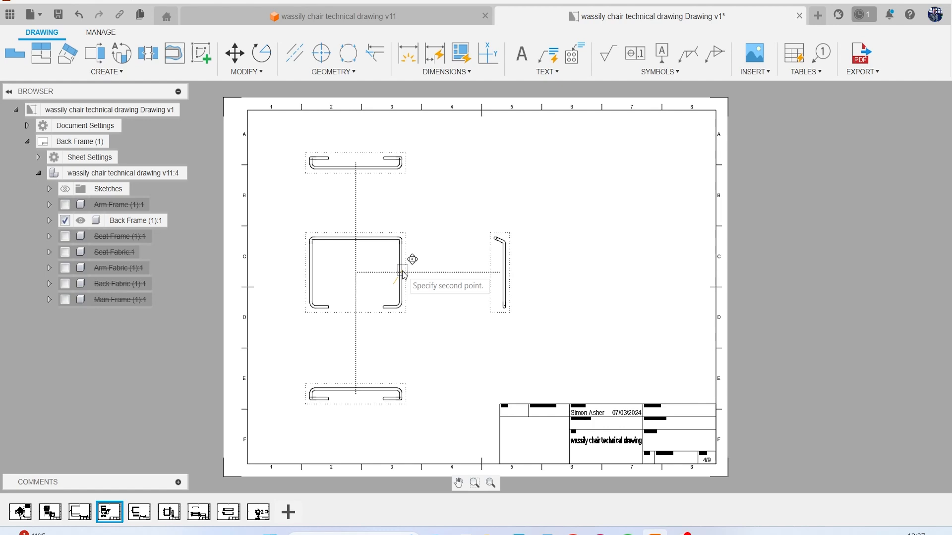
left_click(411, 278)
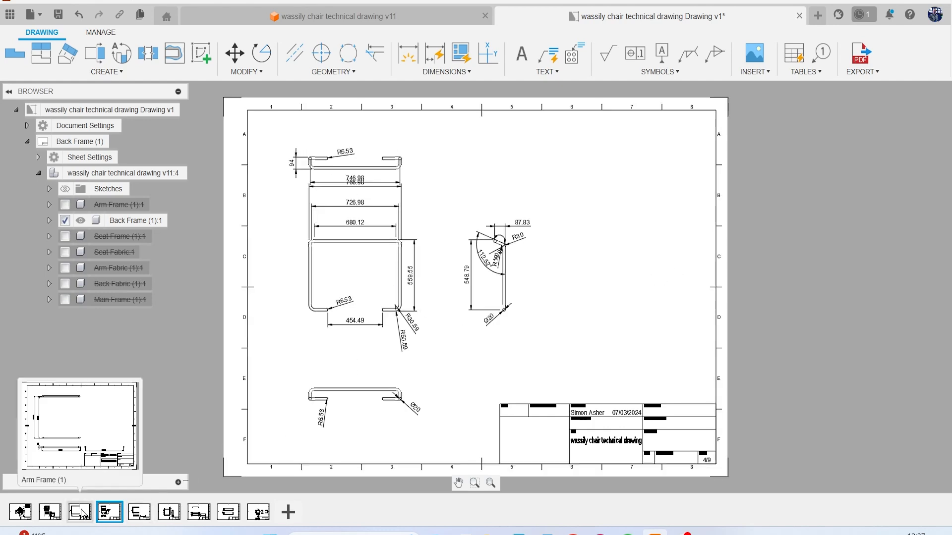
- Examine the style and scale settings of the Back Frame's main view, then close them without changes
double_click(396, 269)
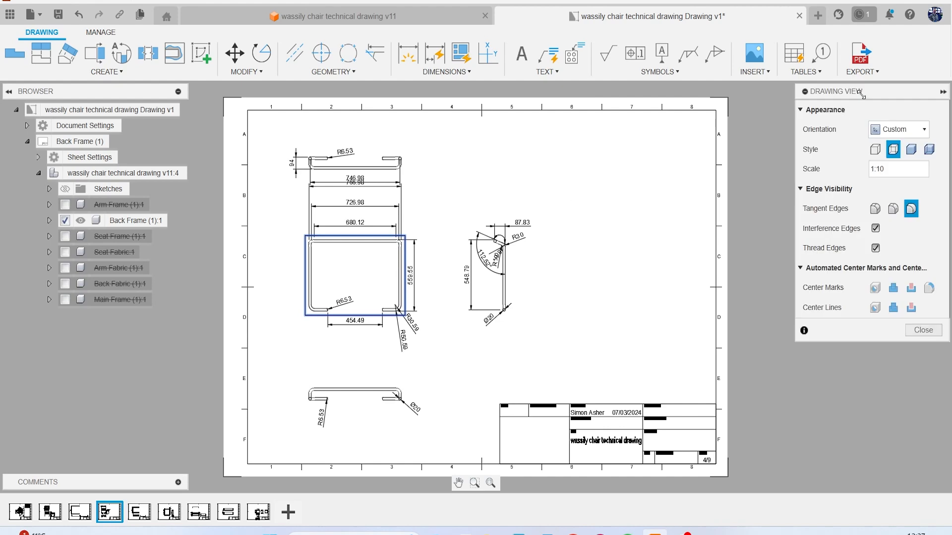
left_click_drag(859, 92, 694, 113)
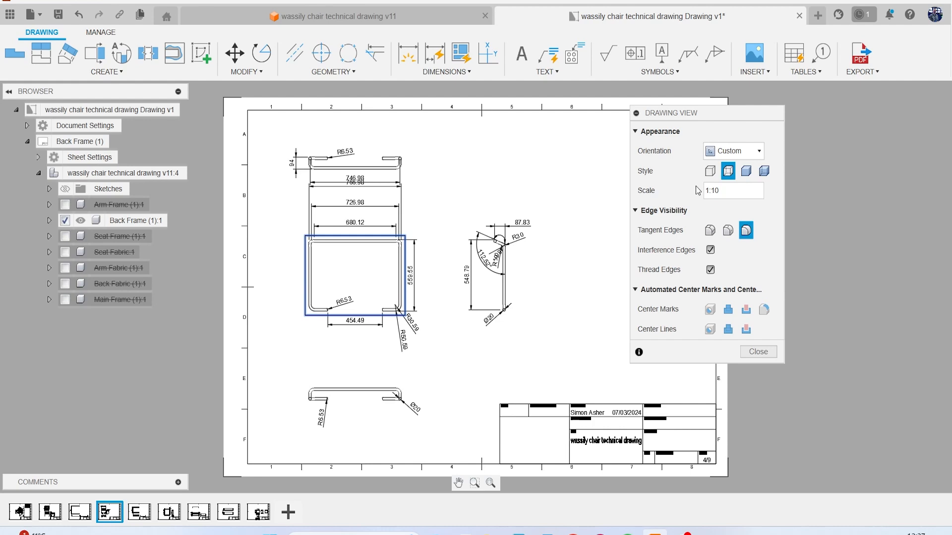
left_click(770, 190)
left_click(757, 352)
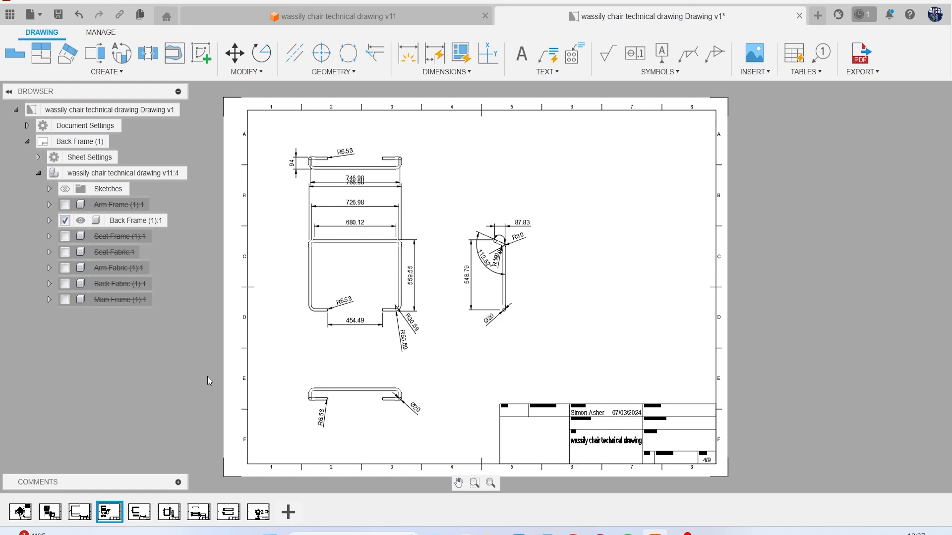
- Examine the appearance settings of the chair's front view on the second assembly sheet, then return to the first sheet
left_click(50, 512)
mouse_move(420, 347)
left_mouse_down()
mouse_move(330, 345)
mouse_move(422, 339)
left_mouse_up()
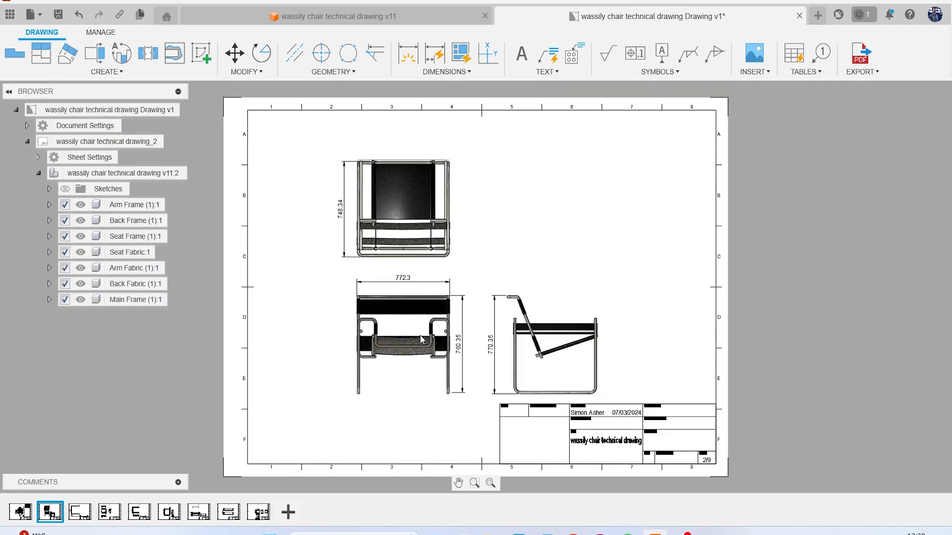
double_click(419, 340)
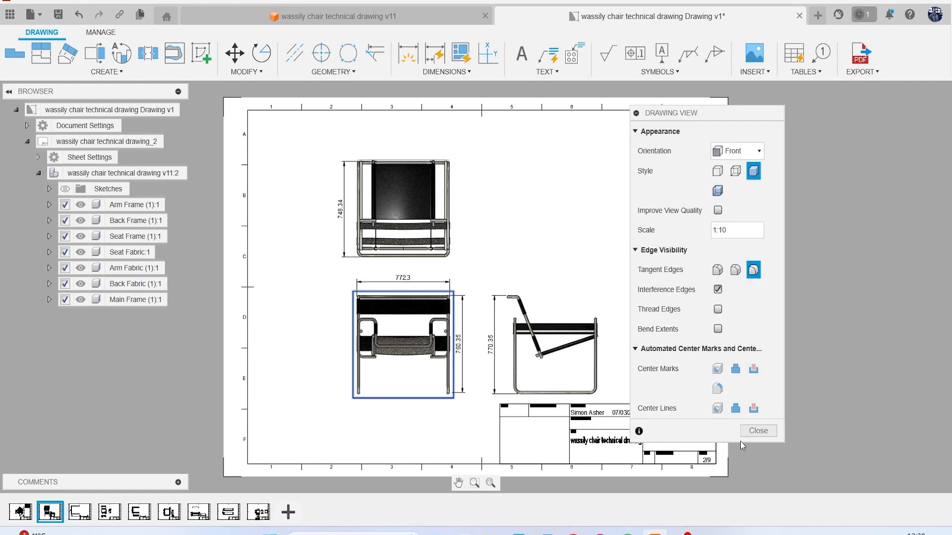
left_click(754, 431)
left_click(21, 515)
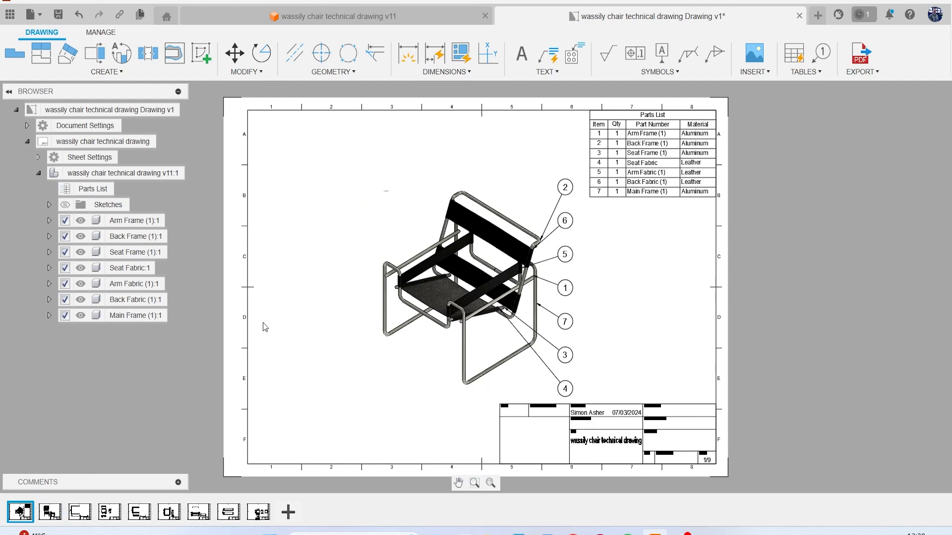
- On the Main Frame sheet, move the main view toward the upper left and raise the view below it inside the border
left_click(266, 510)
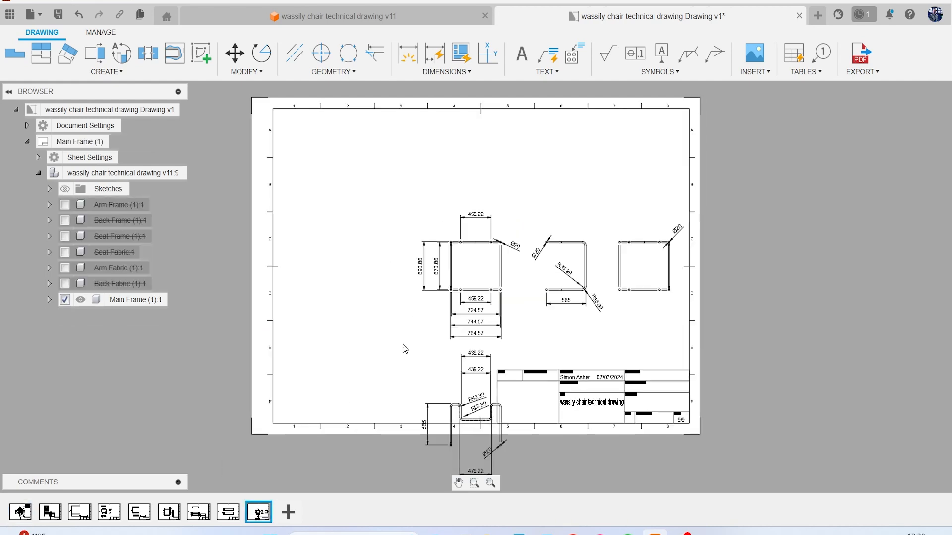
left_click(494, 275)
left_click(368, 231)
left_click(354, 436)
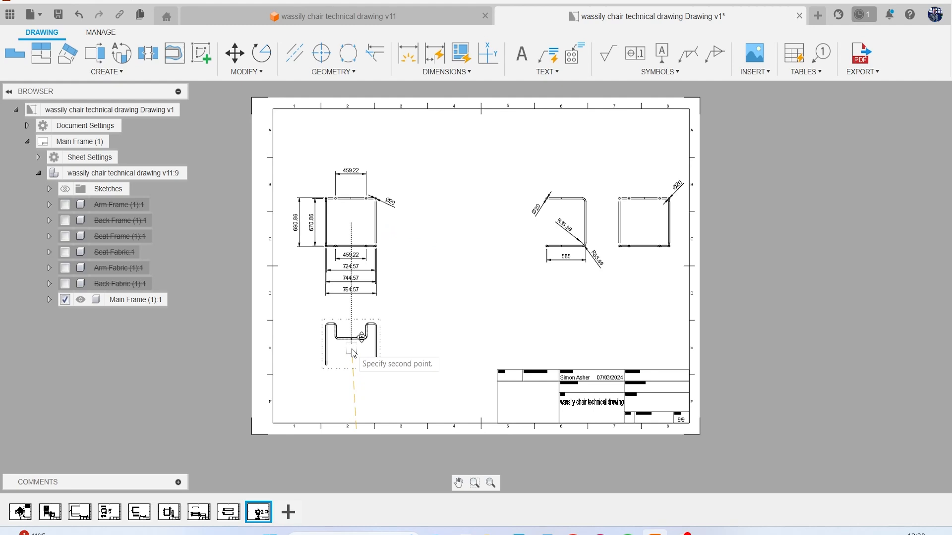
left_click(354, 353)
- Move the Main Frame's two side views left, closer to the main view, with even spacing between them
left_click(565, 213)
left_click(456, 213)
left_click(625, 226)
left_click(529, 226)
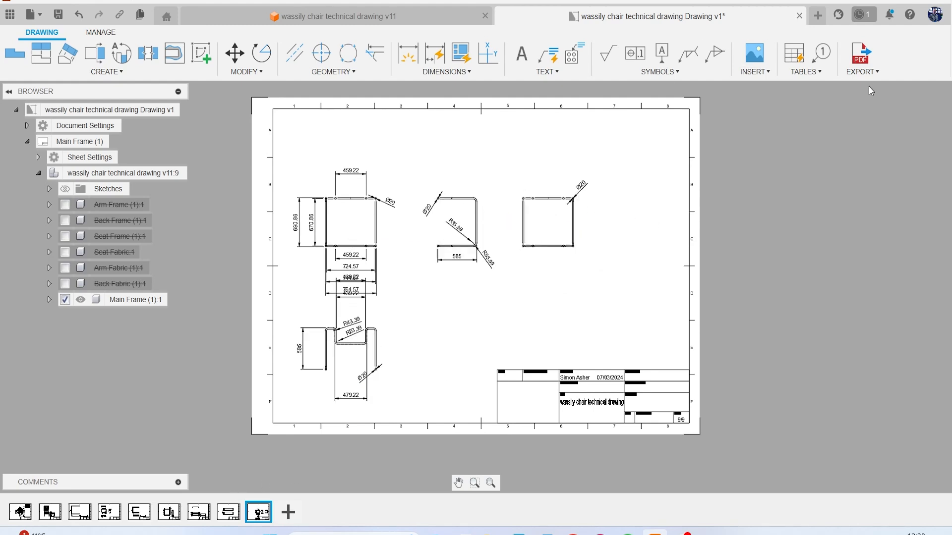
- Open the export options for the drawing
left_click(864, 75)
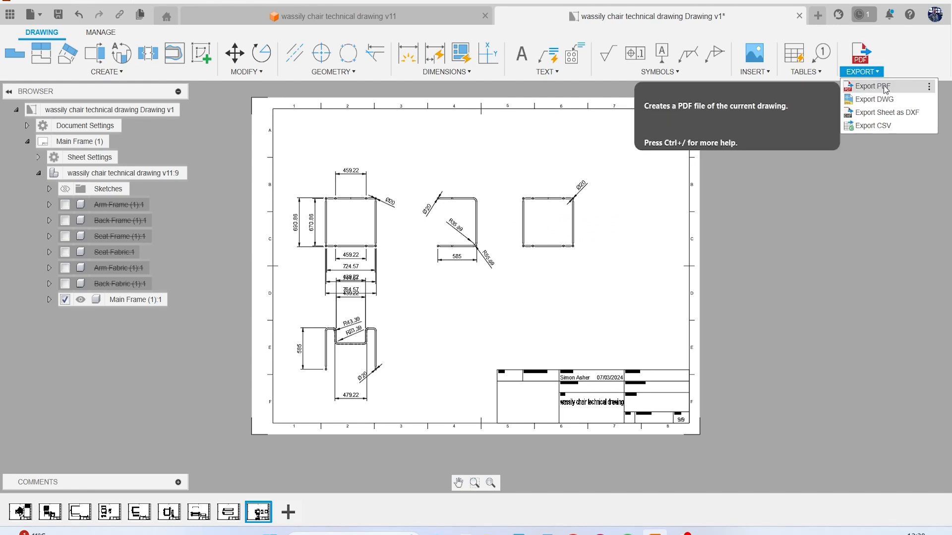